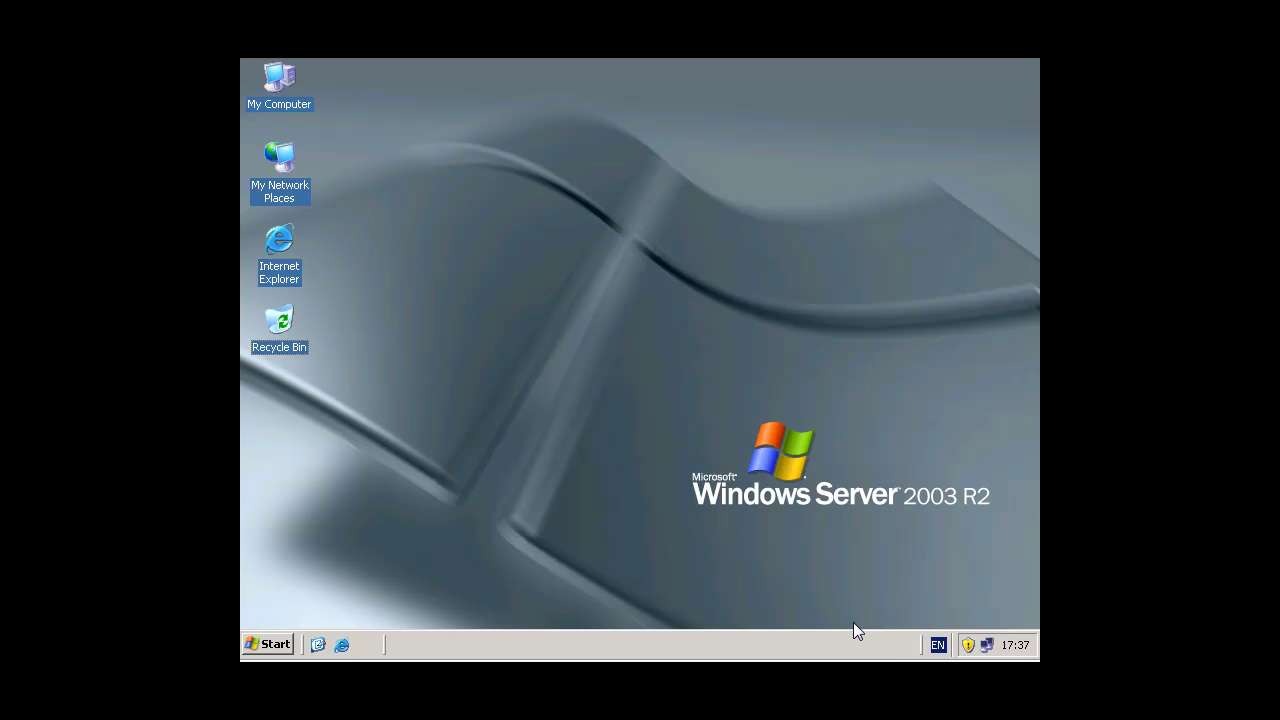
# Step: Check Test Account's e-mail addresses in Active Directory Users and Computers, then close it unchanged
pyautogui.click(278, 645)
pyautogui.moveTo(359, 424)
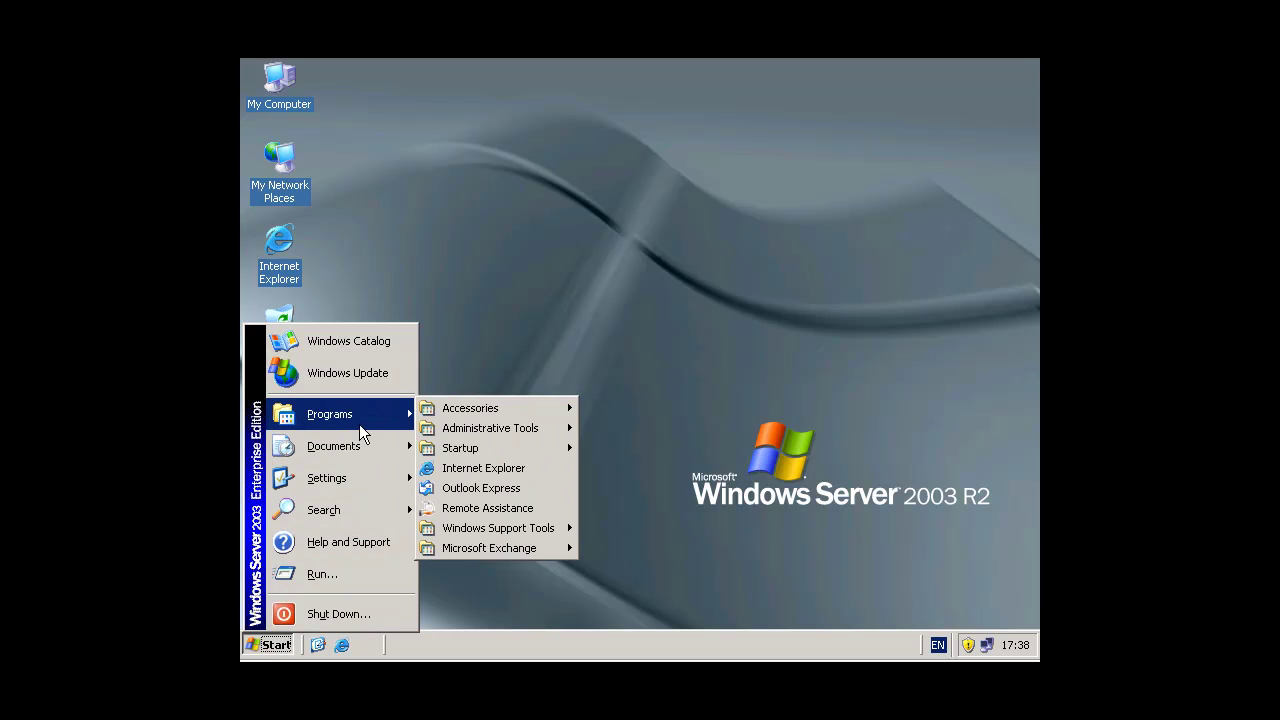
pyautogui.moveTo(481, 545)
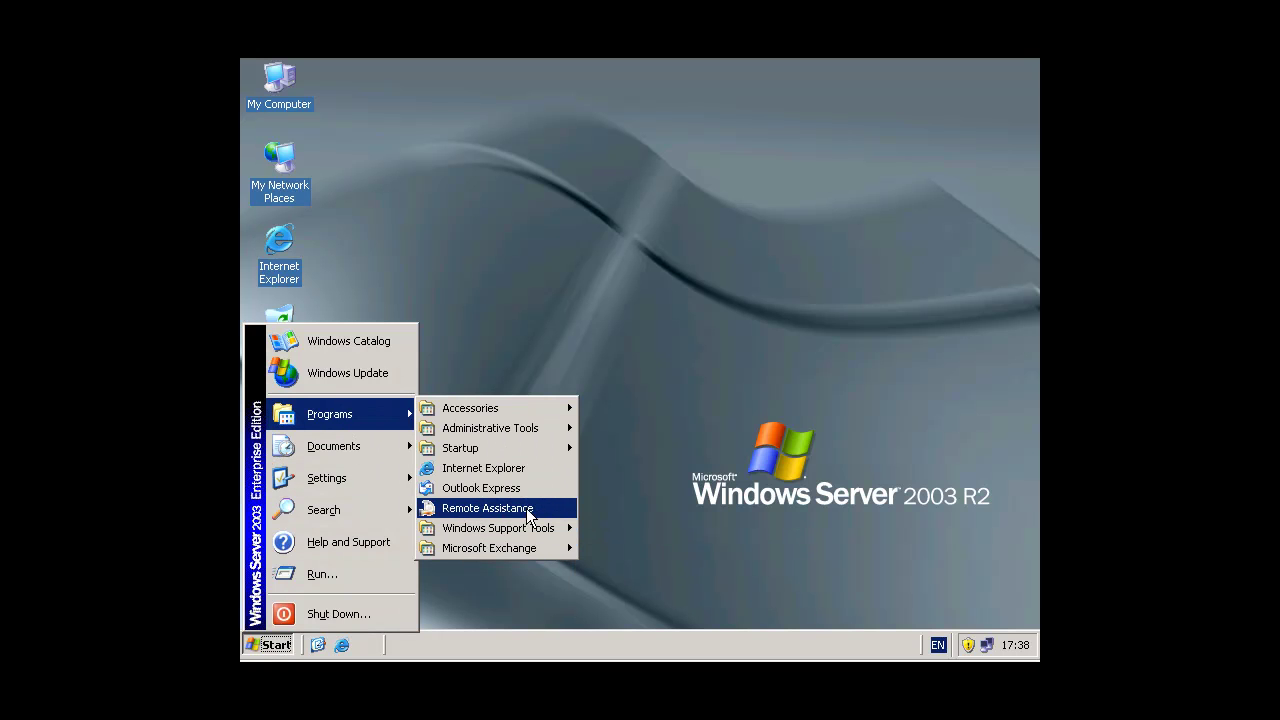
pyautogui.moveTo(529, 431)
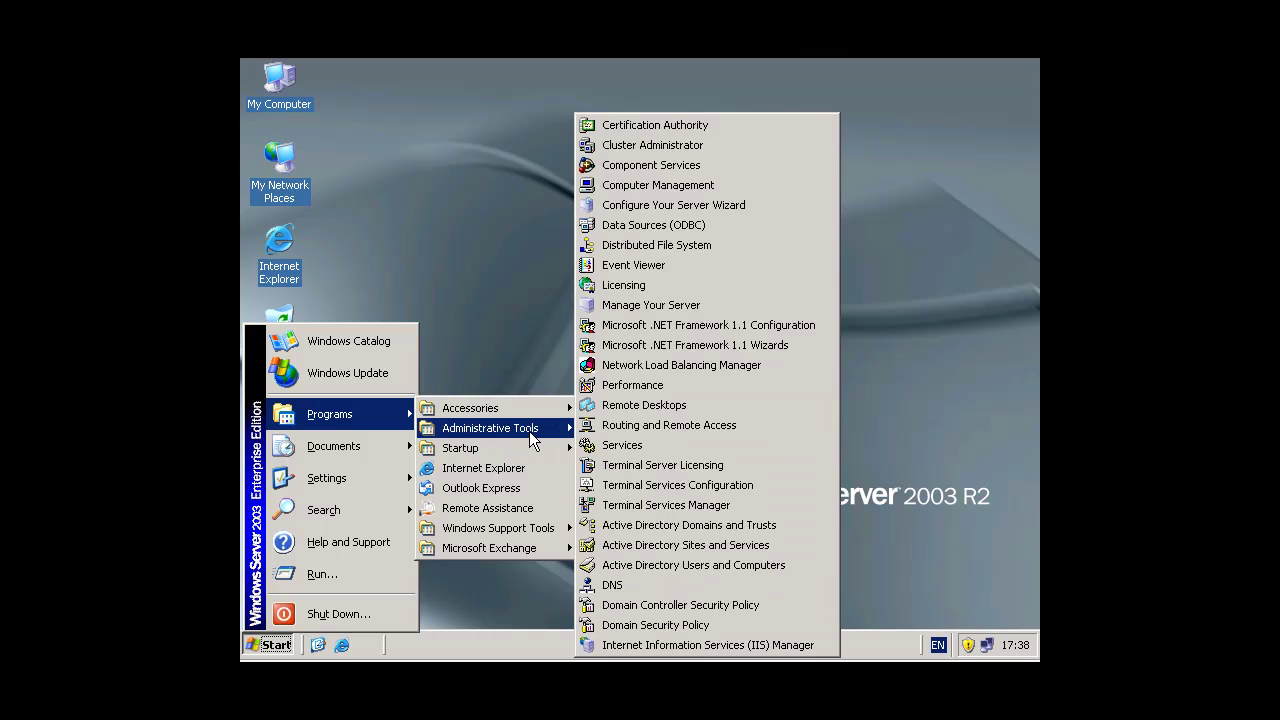
pyautogui.click(680, 566)
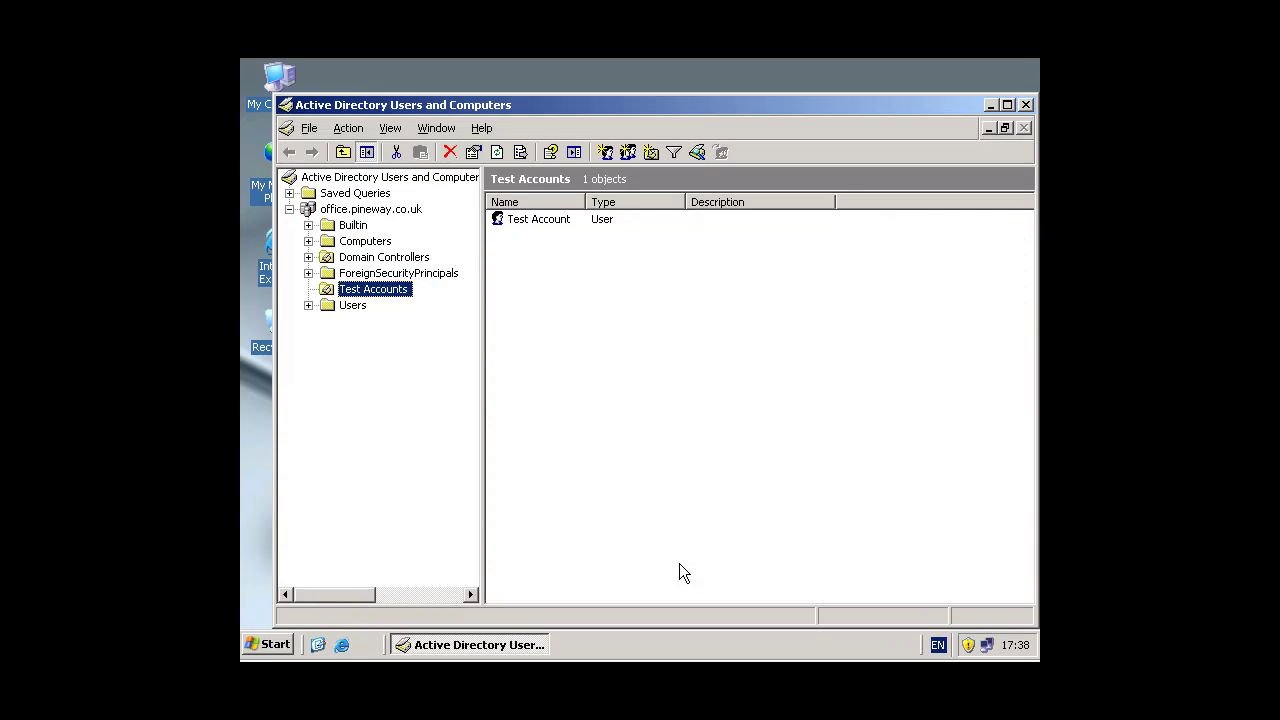
pyautogui.doubleClick(558, 225)
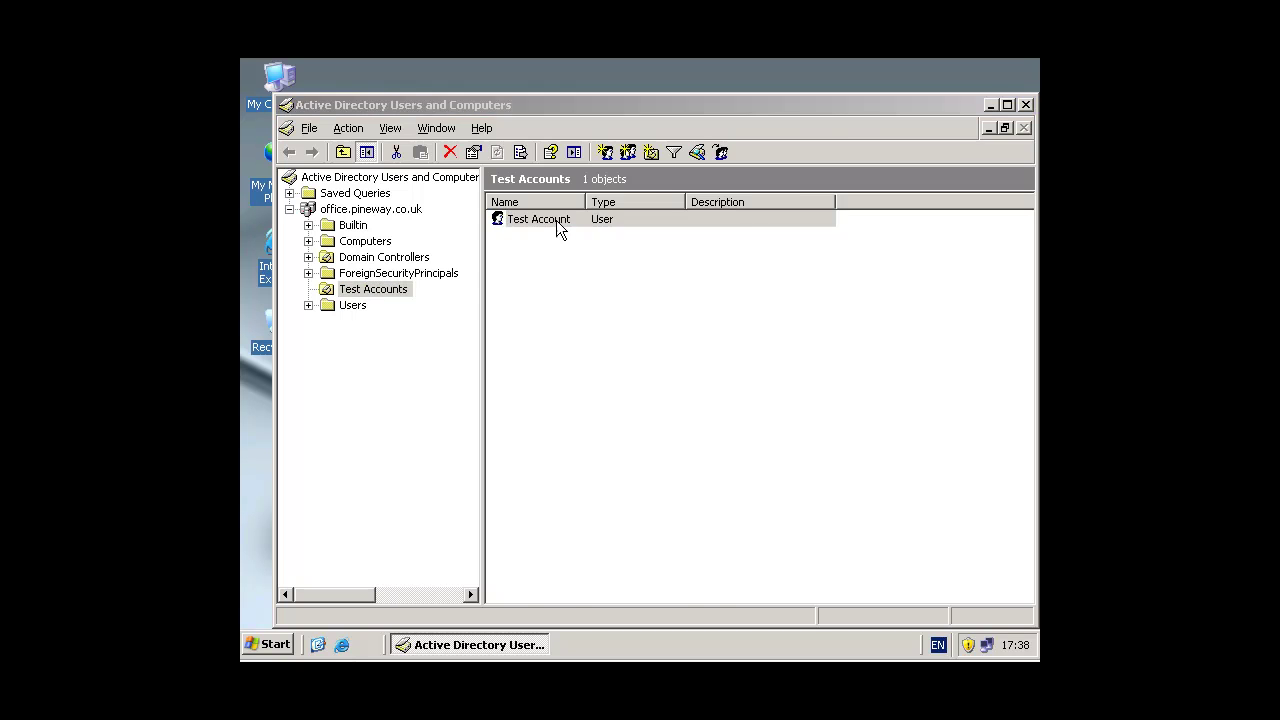
pyautogui.click(538, 190)
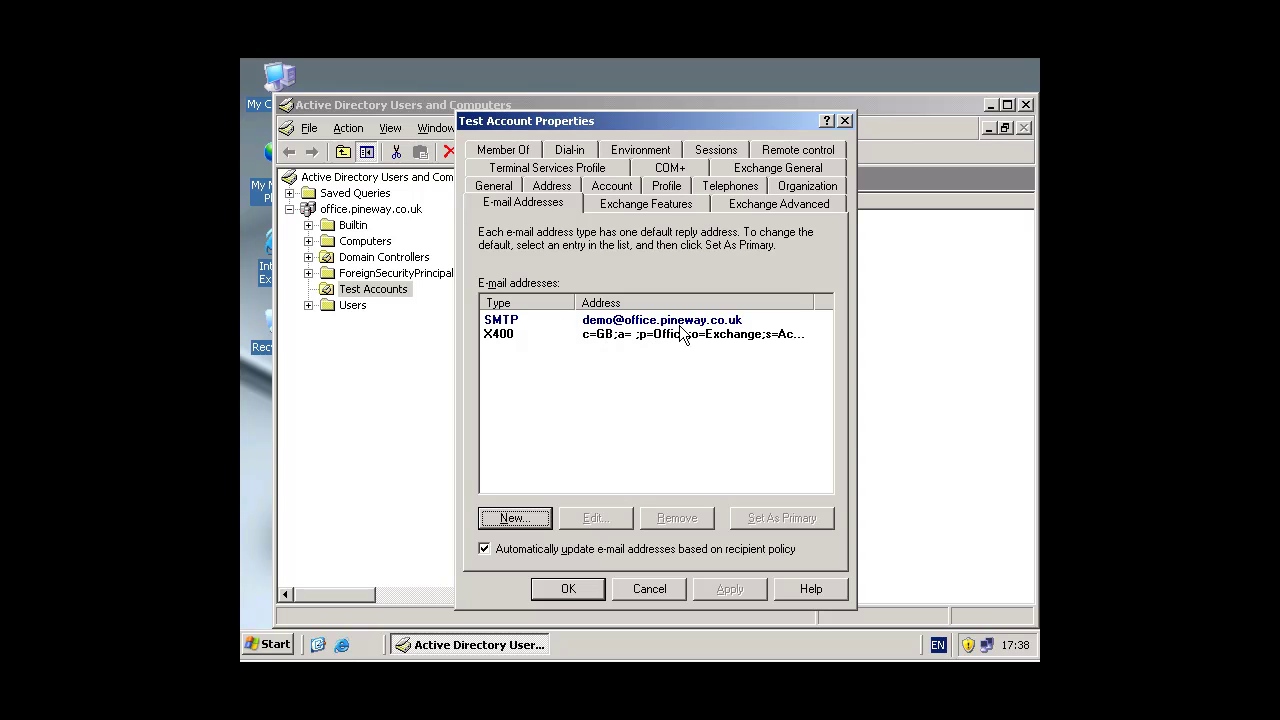
pyautogui.click(660, 591)
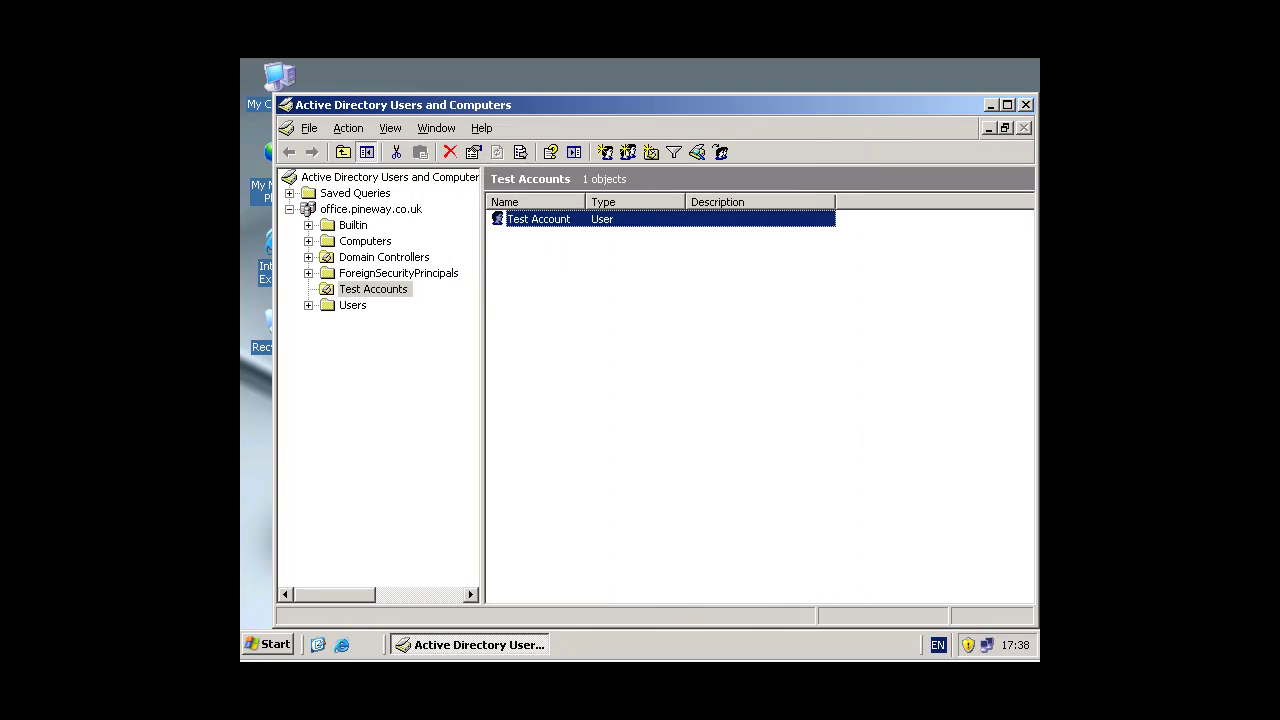
pyautogui.click(1026, 105)
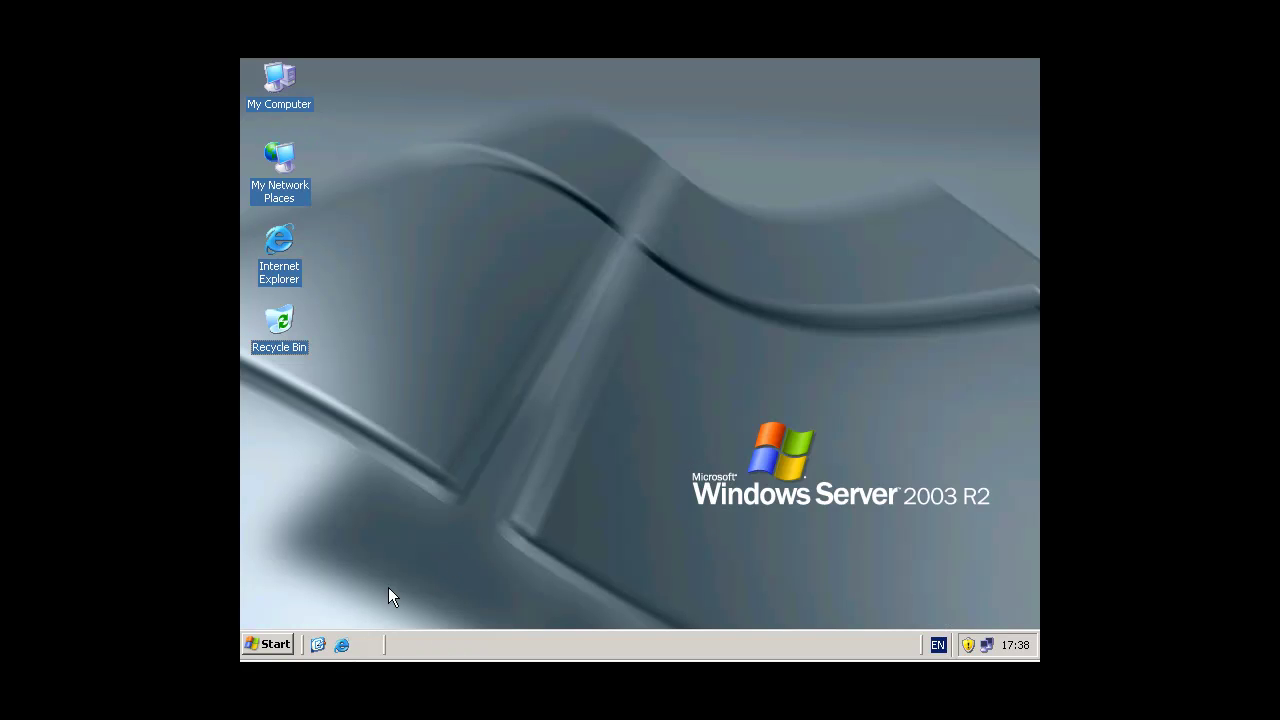
# Step: Launch Exchange System Manager and select Default Policy under Recipients > Recipient Policies
pyautogui.click(268, 644)
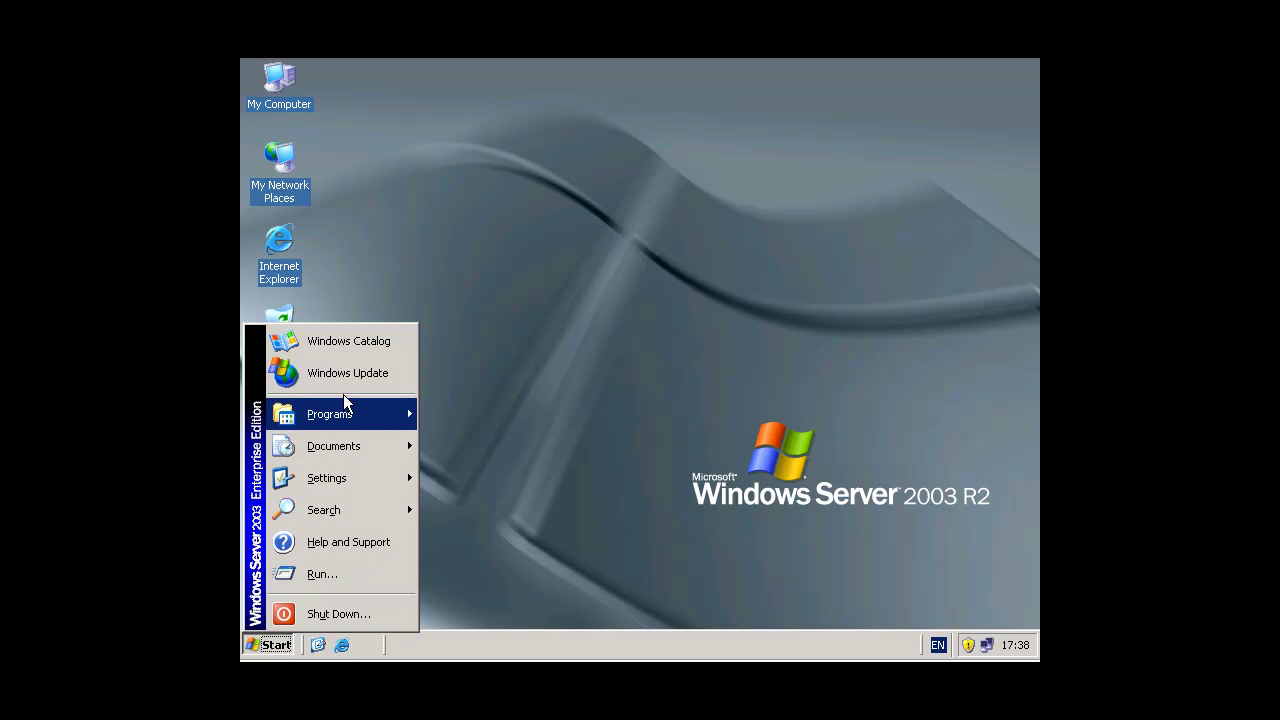
pyautogui.moveTo(493, 557)
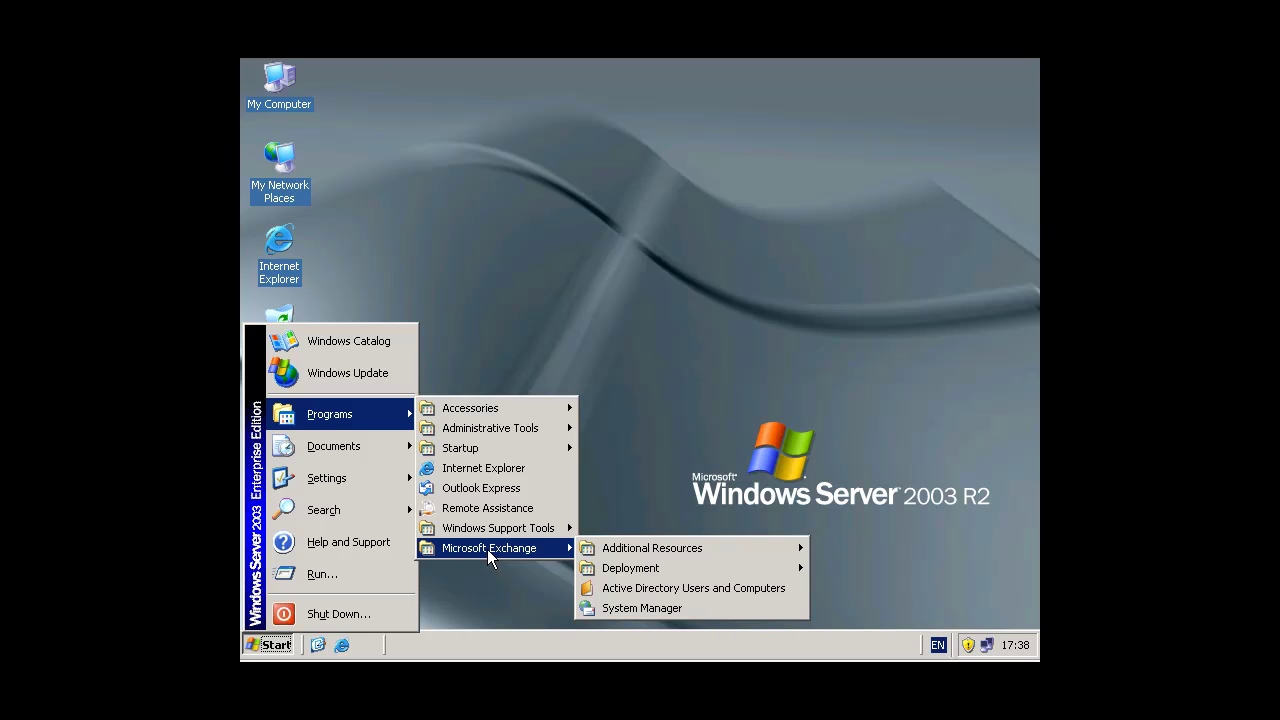
pyautogui.click(640, 609)
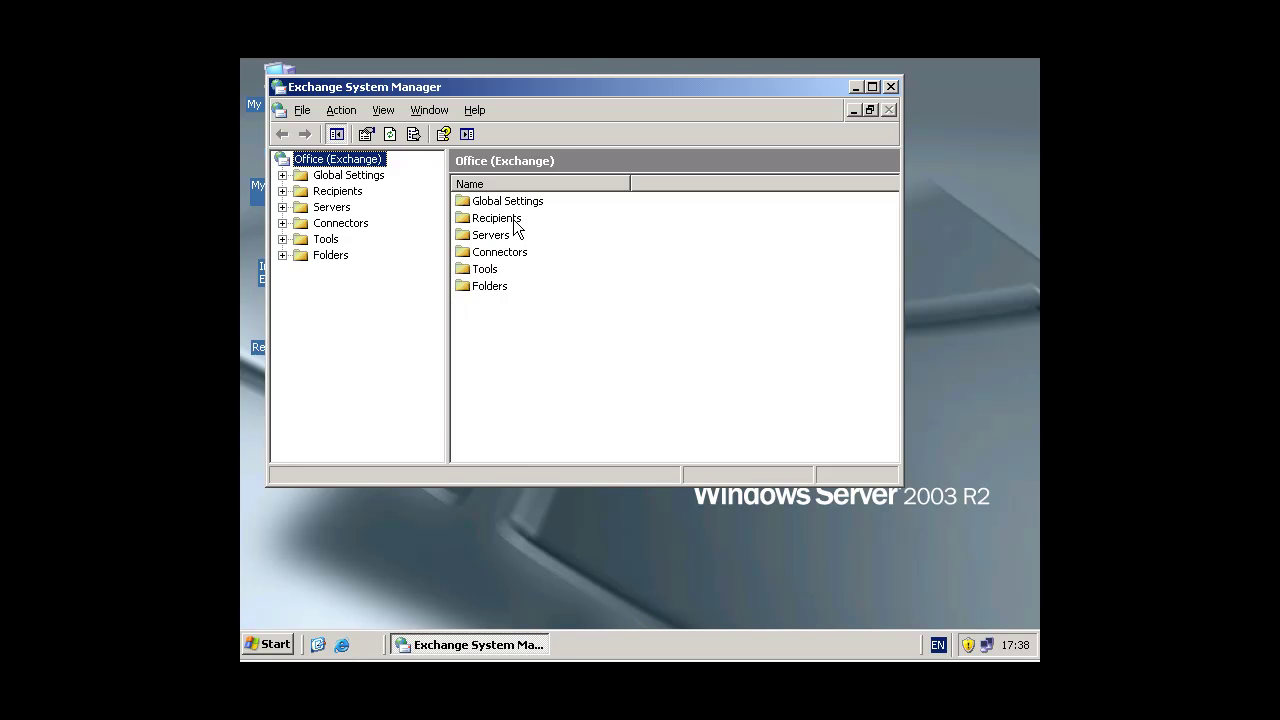
pyautogui.doubleClick(497, 218)
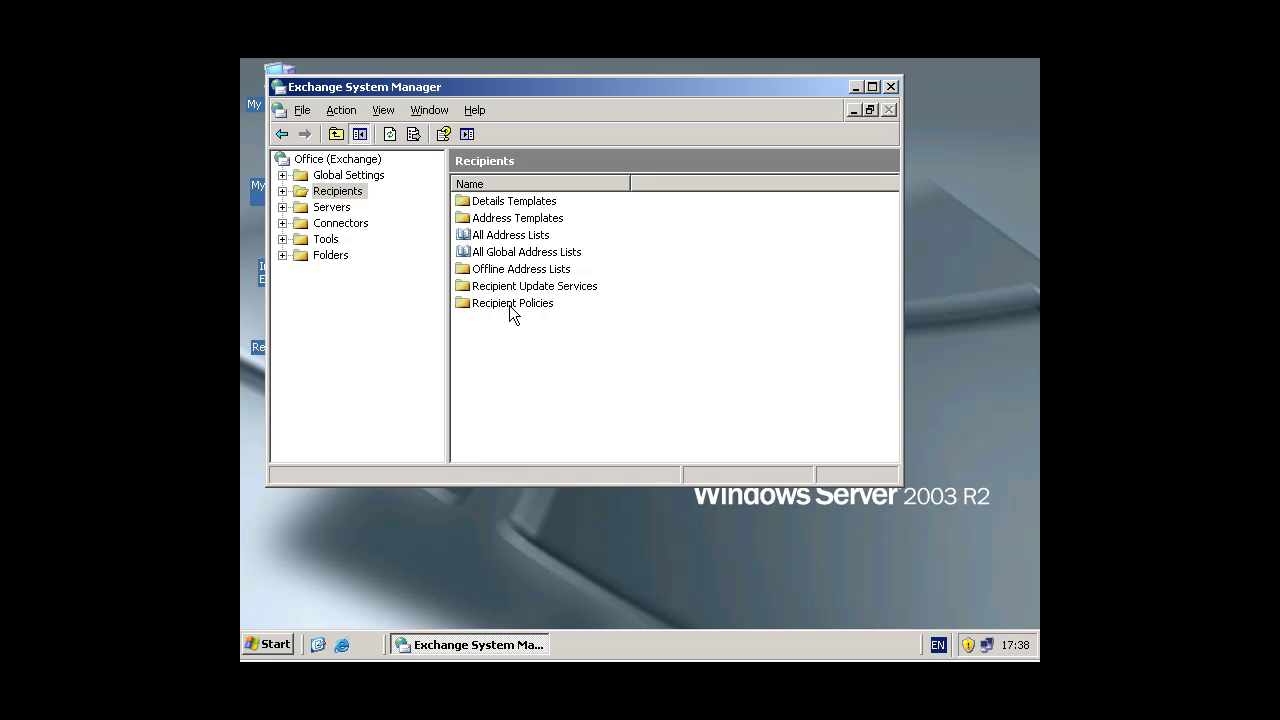
pyautogui.doubleClick(510, 305)
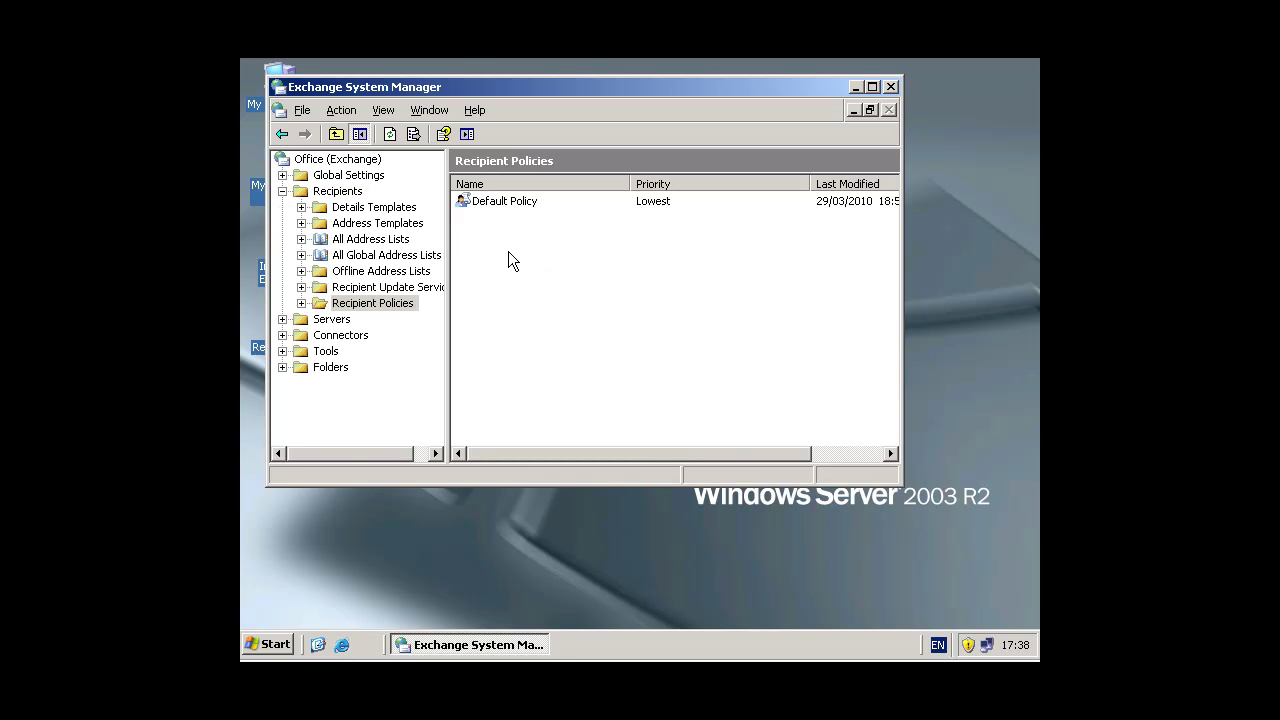
pyautogui.click(496, 202)
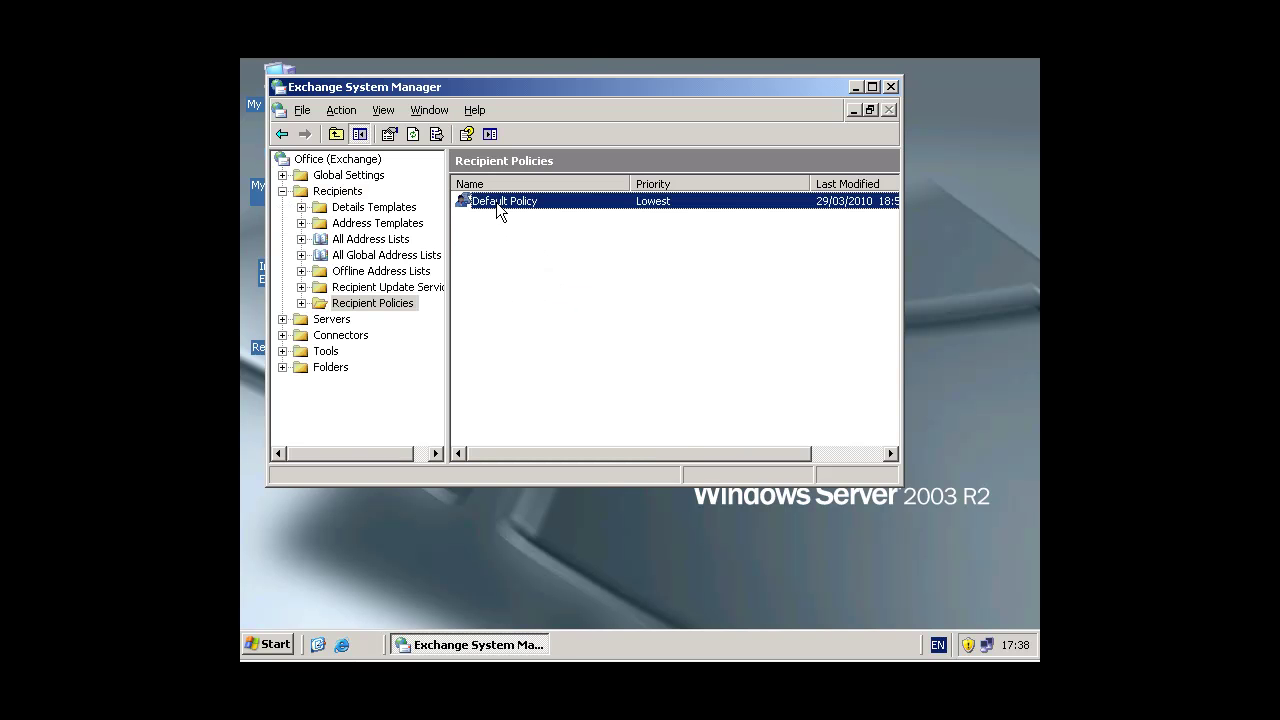
pyautogui.doubleClick(496, 202)
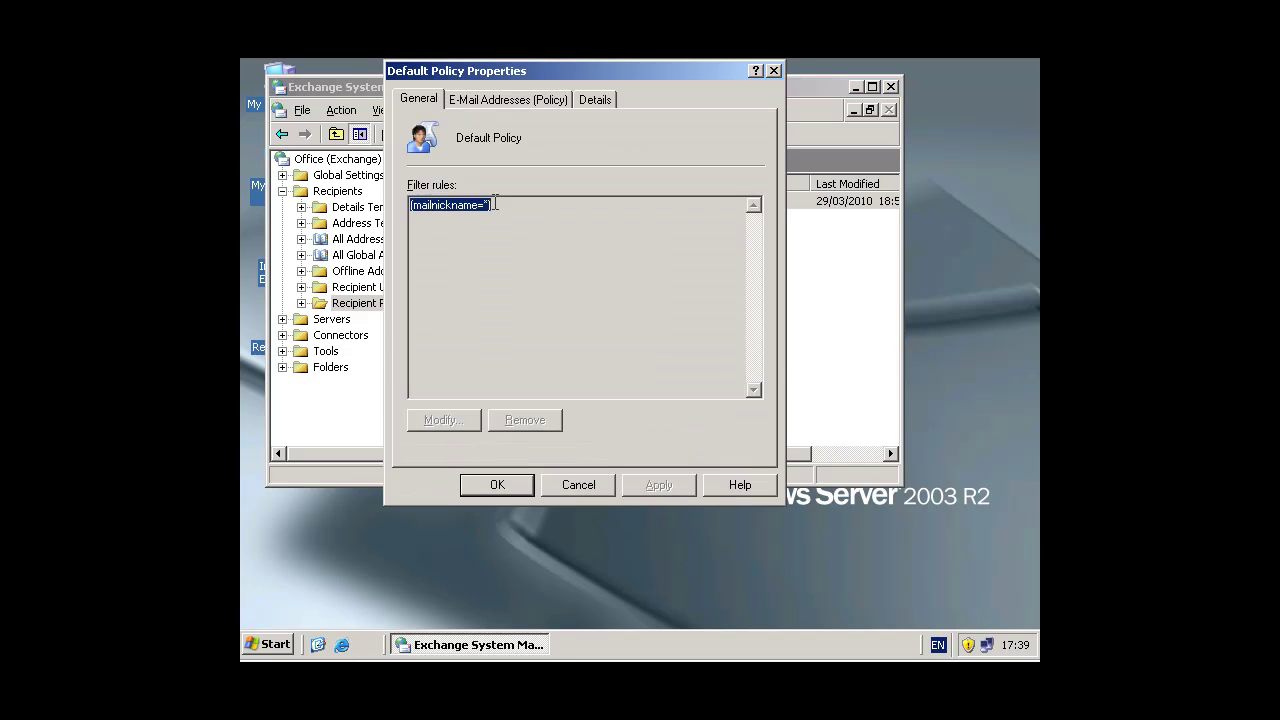
pyautogui.click(500, 104)
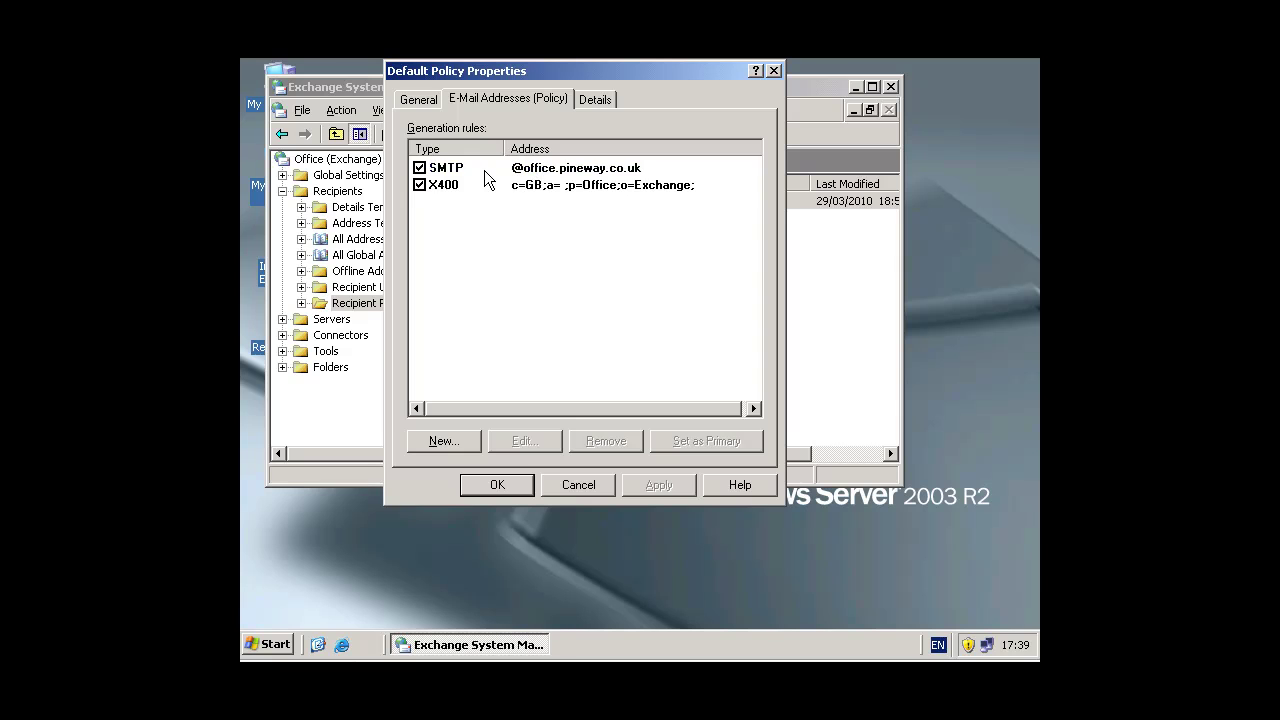
pyautogui.click(443, 441)
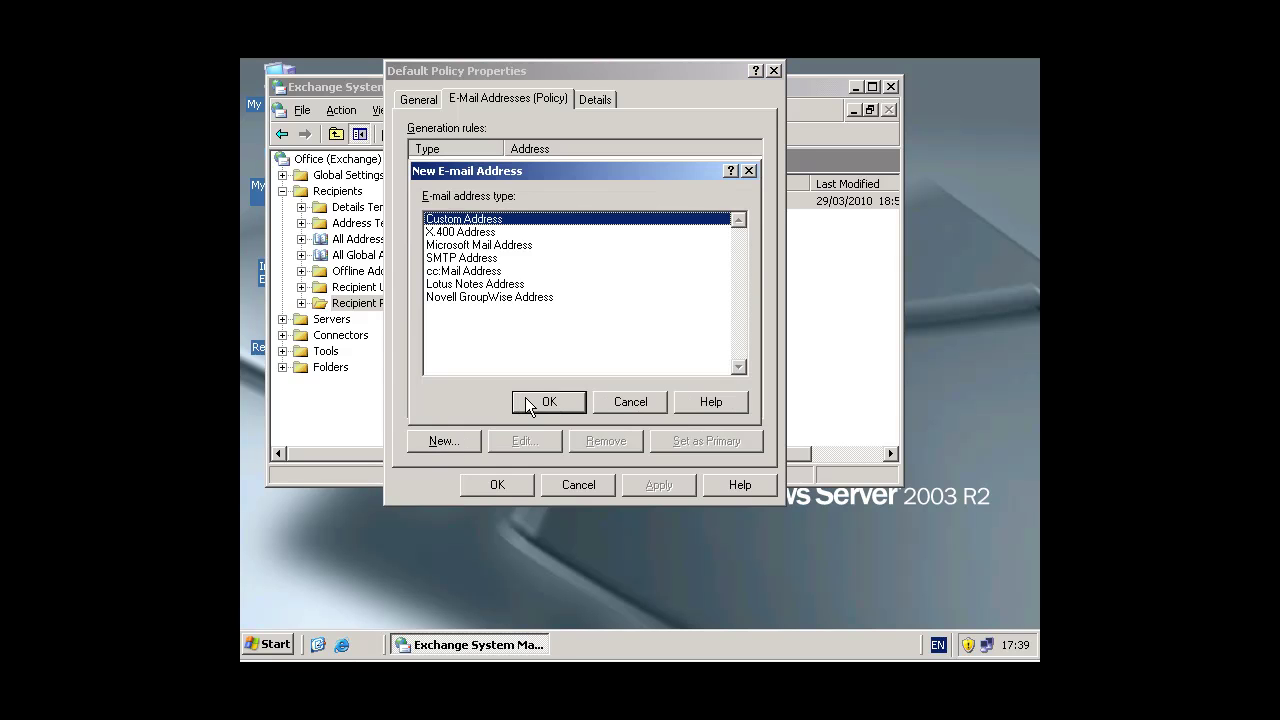
pyautogui.click(484, 260)
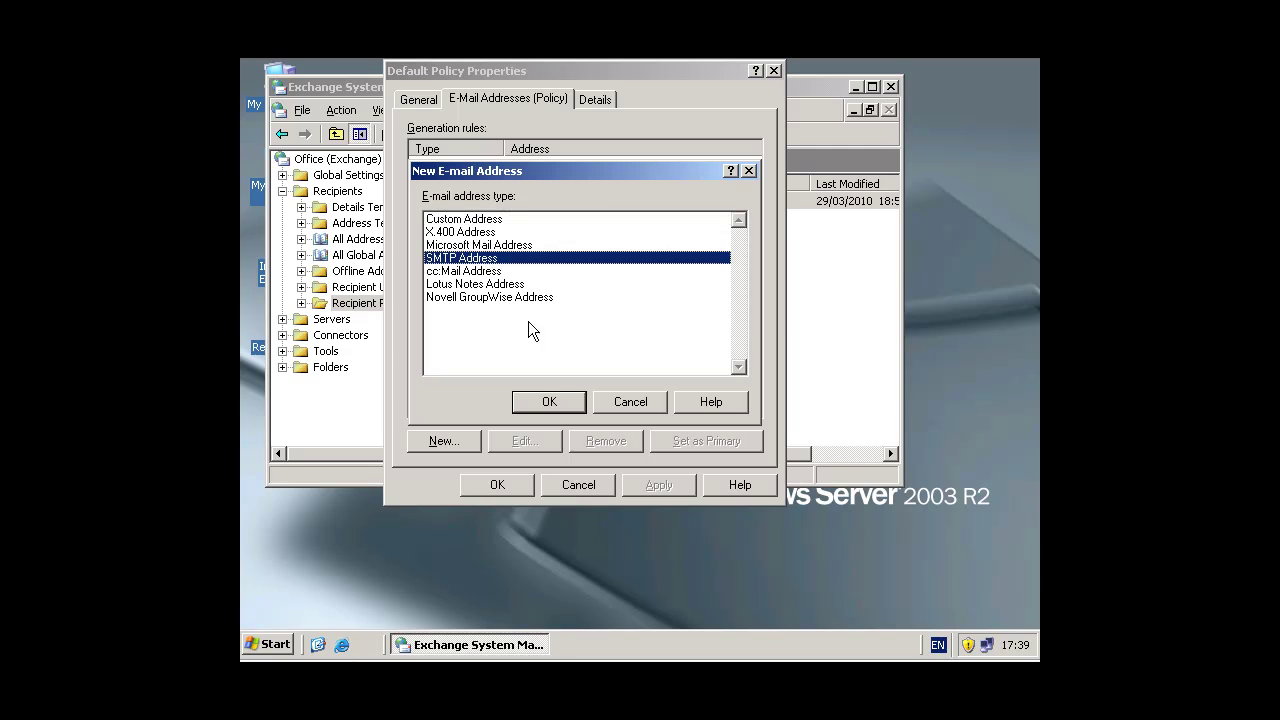
pyautogui.click(548, 401)
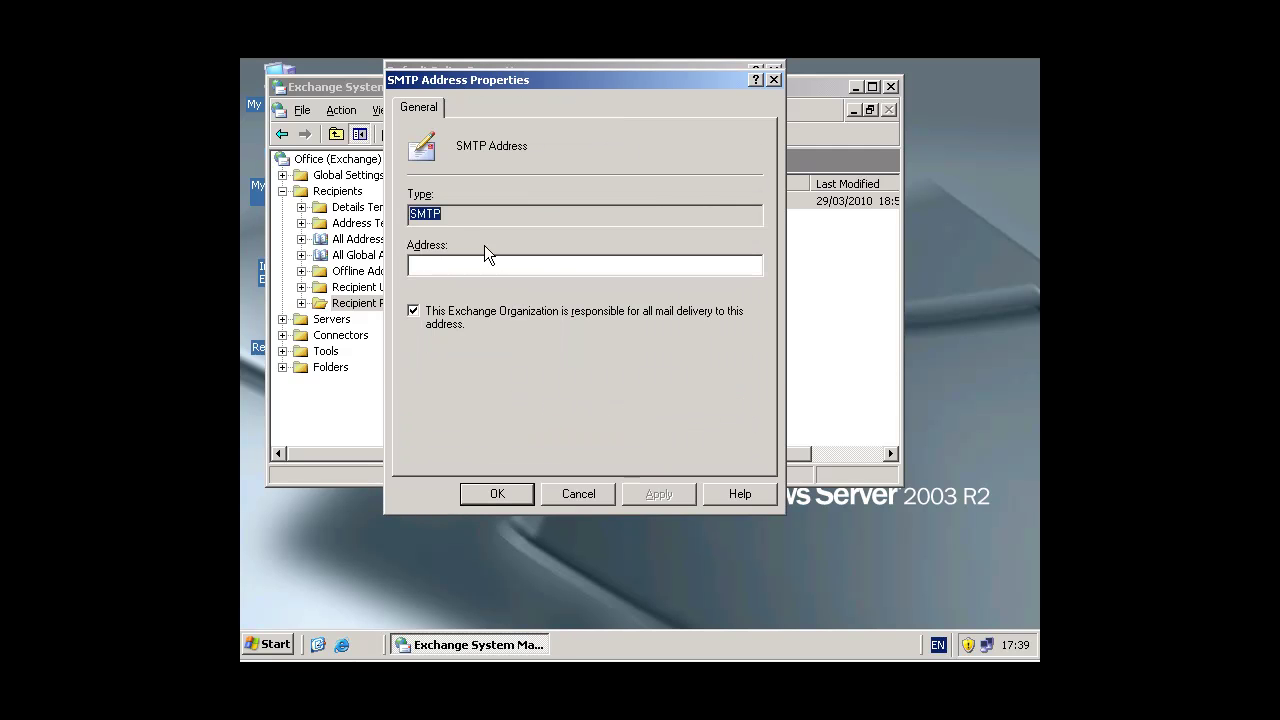
pyautogui.write('@microsof')
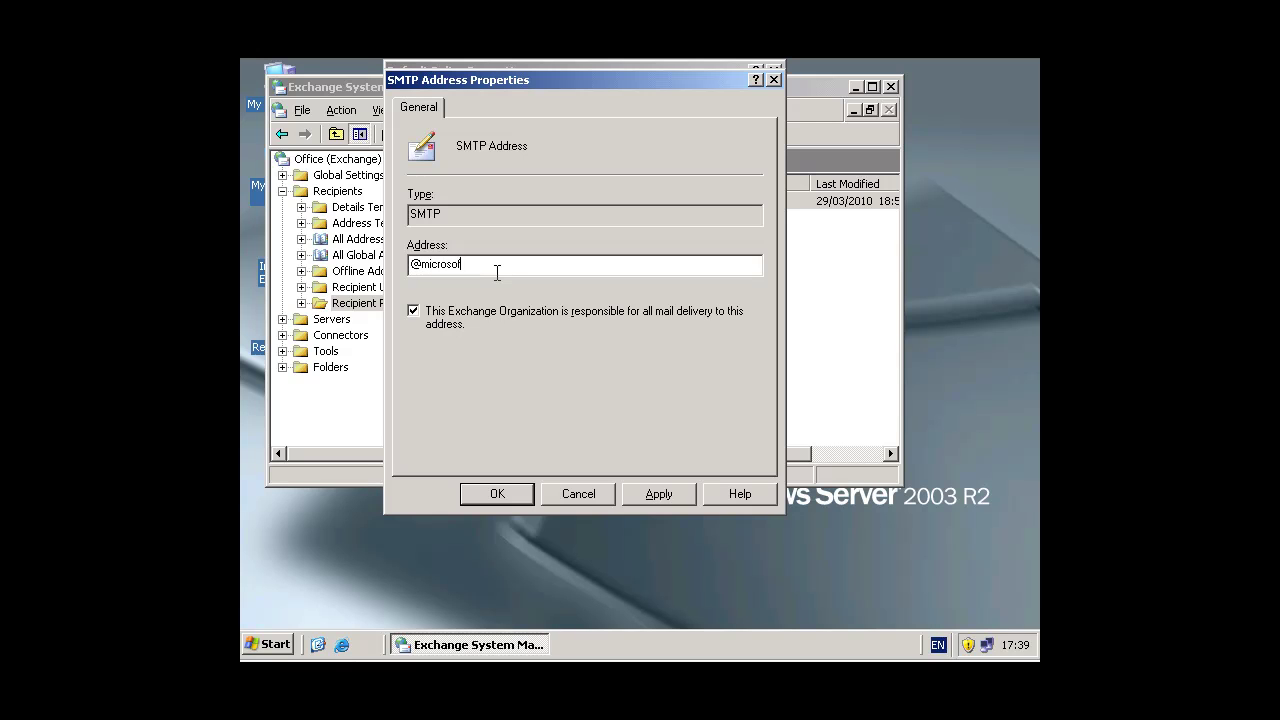
pyautogui.write('t.com')
pyautogui.click(650, 496)
pyautogui.click(497, 494)
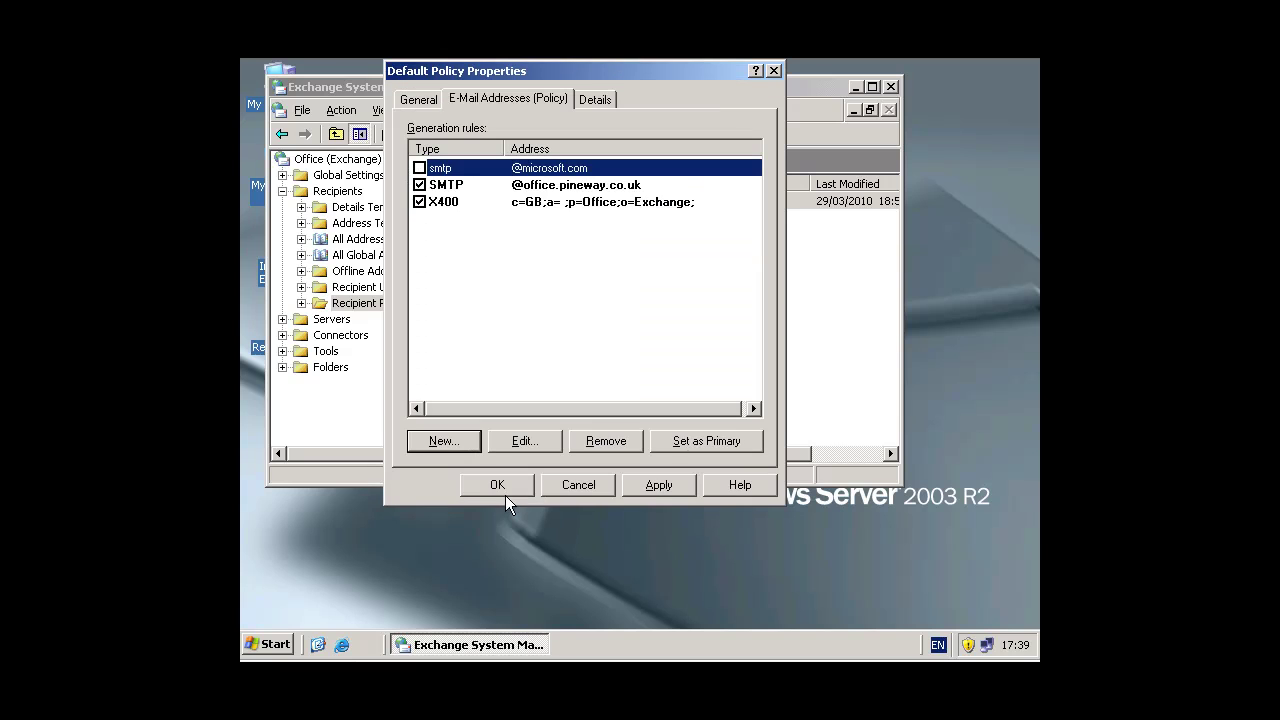
pyautogui.click(419, 168)
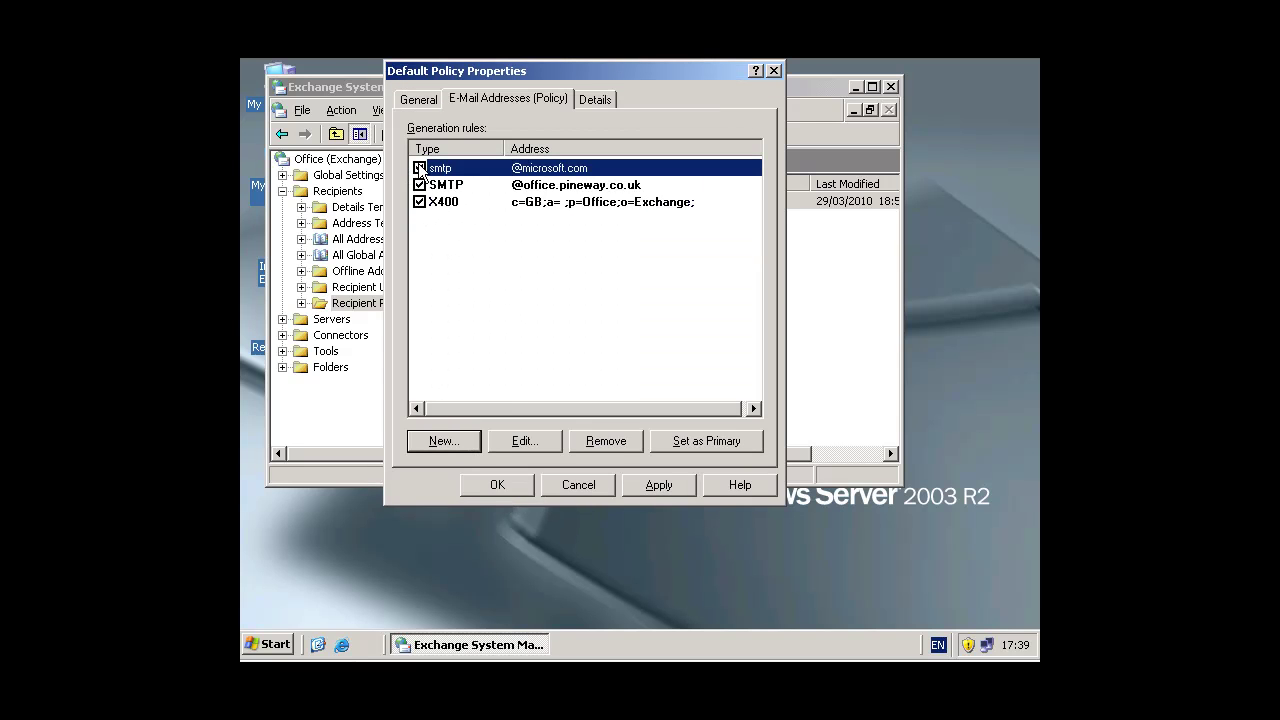
pyautogui.click(661, 487)
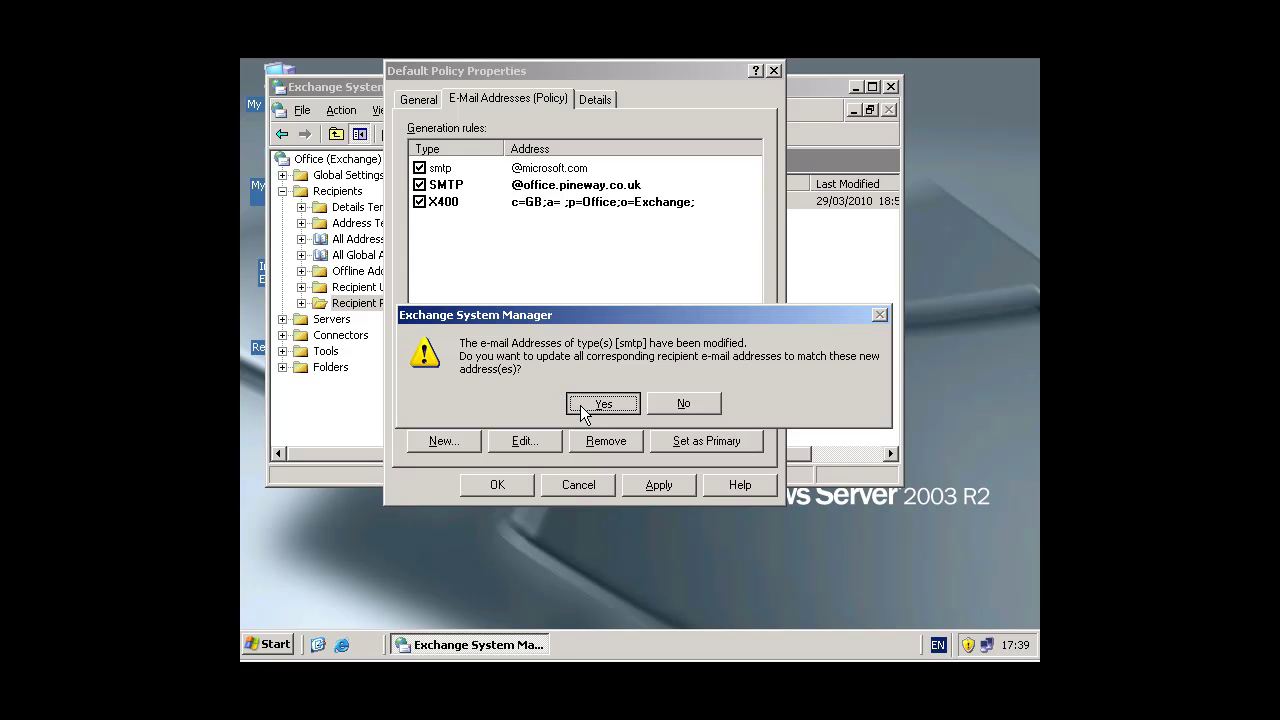
pyautogui.click(580, 405)
pyautogui.click(519, 483)
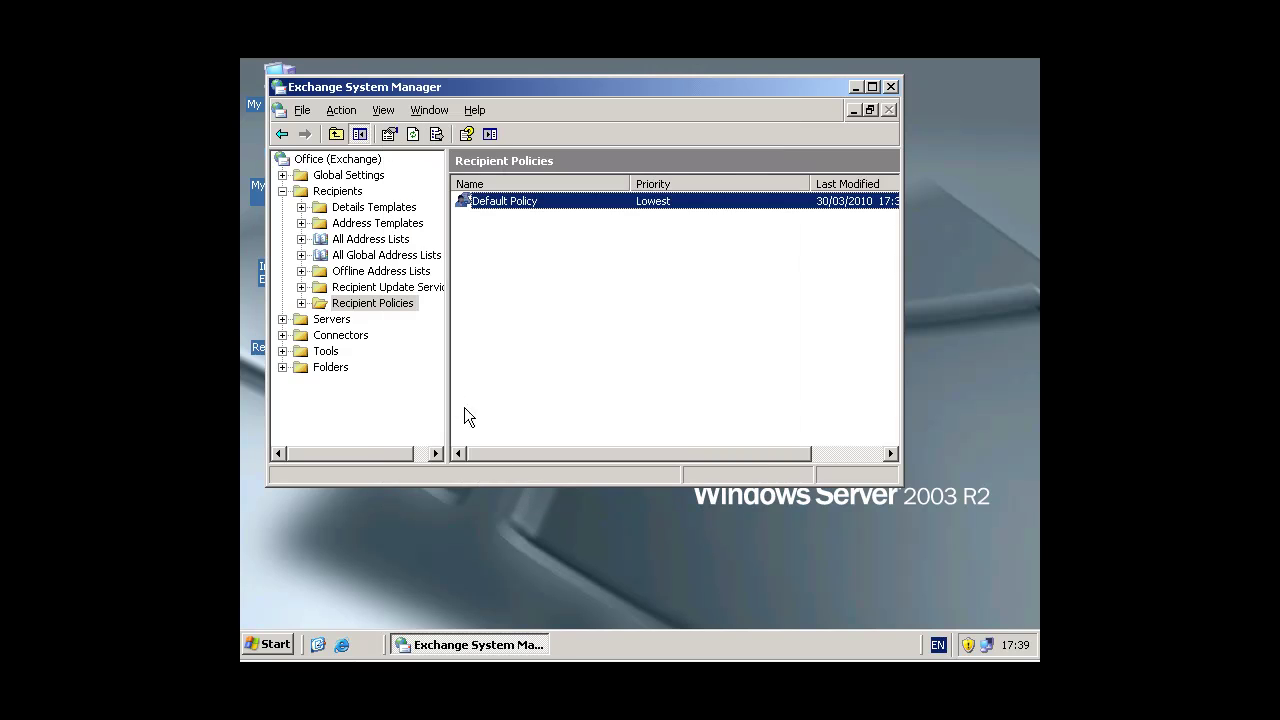
# Step: Run Update Now on the Enterprise Configuration and OFFICE Recipient Update Services, then close the console
pyautogui.click(408, 291)
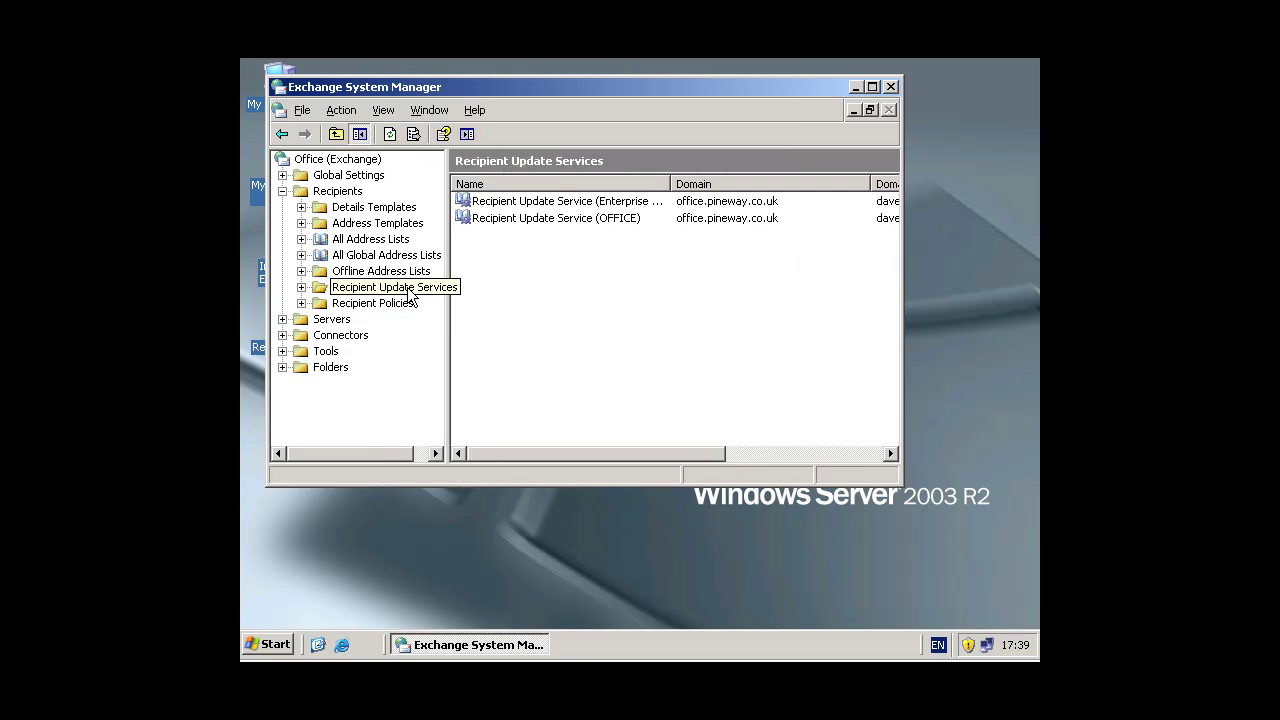
pyautogui.click(549, 205)
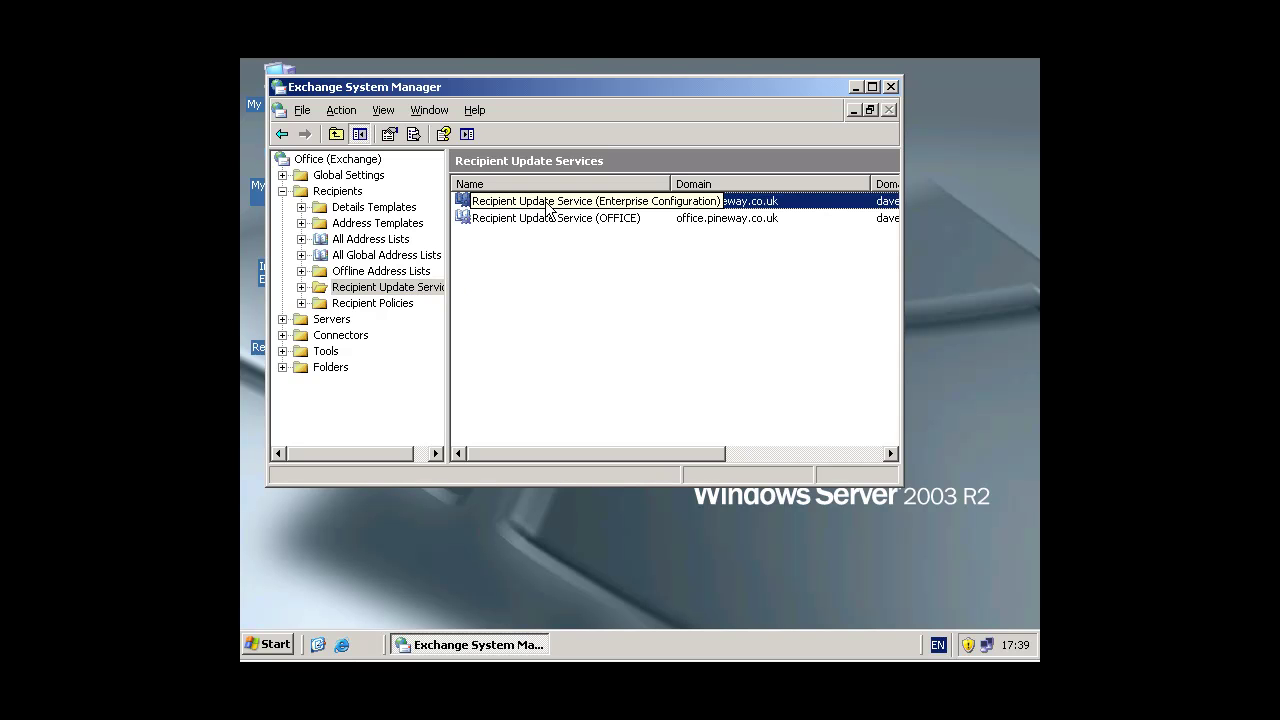
pyautogui.rightClick(549, 205)
pyautogui.click(561, 214)
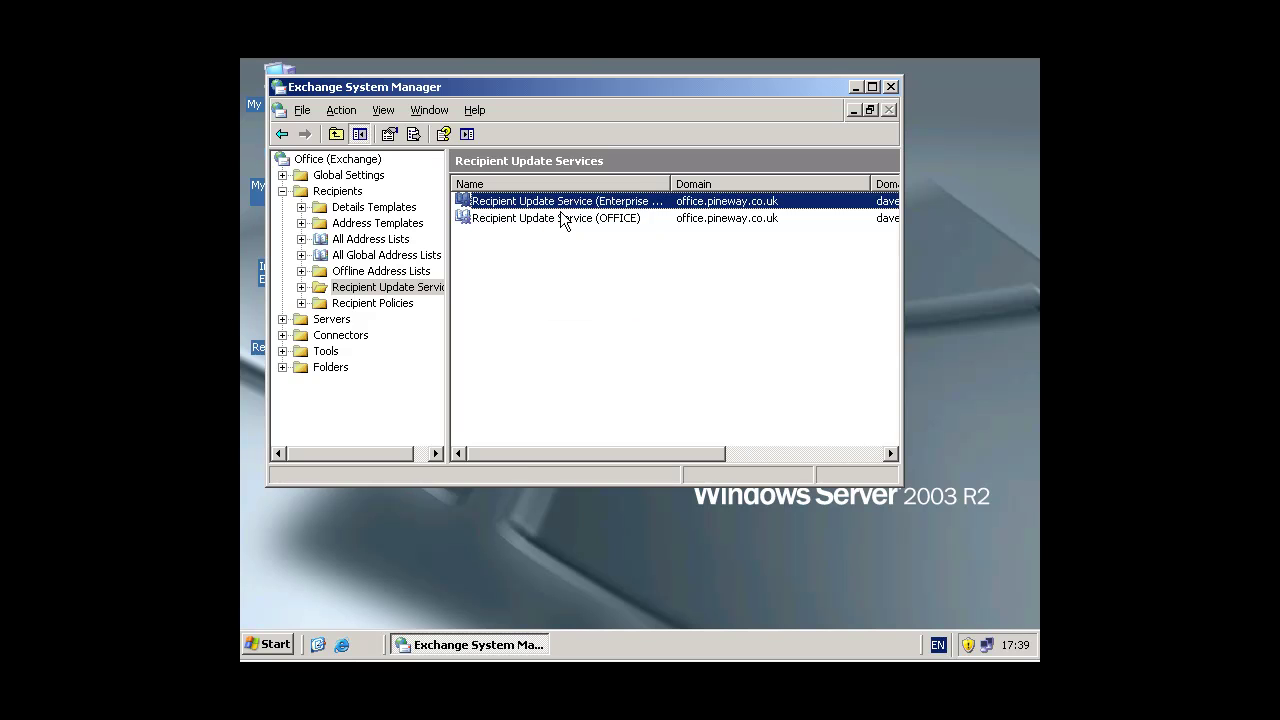
pyautogui.click(550, 220)
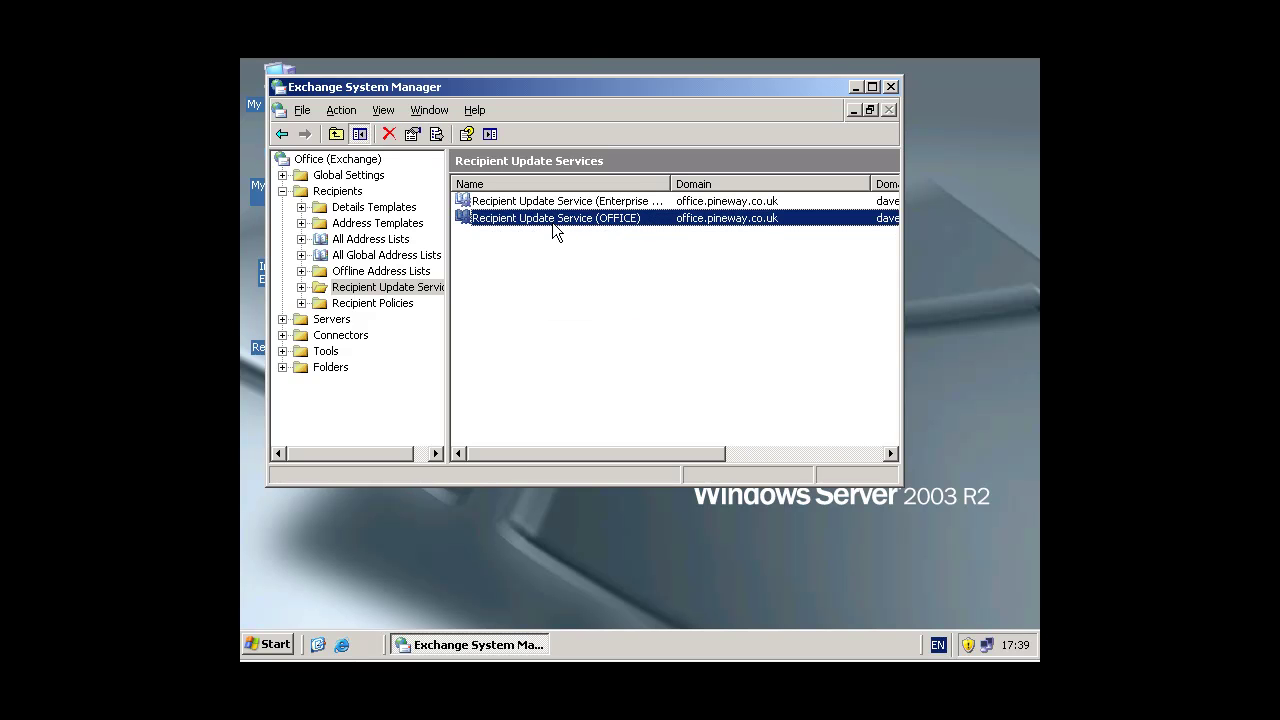
pyautogui.rightClick(555, 218)
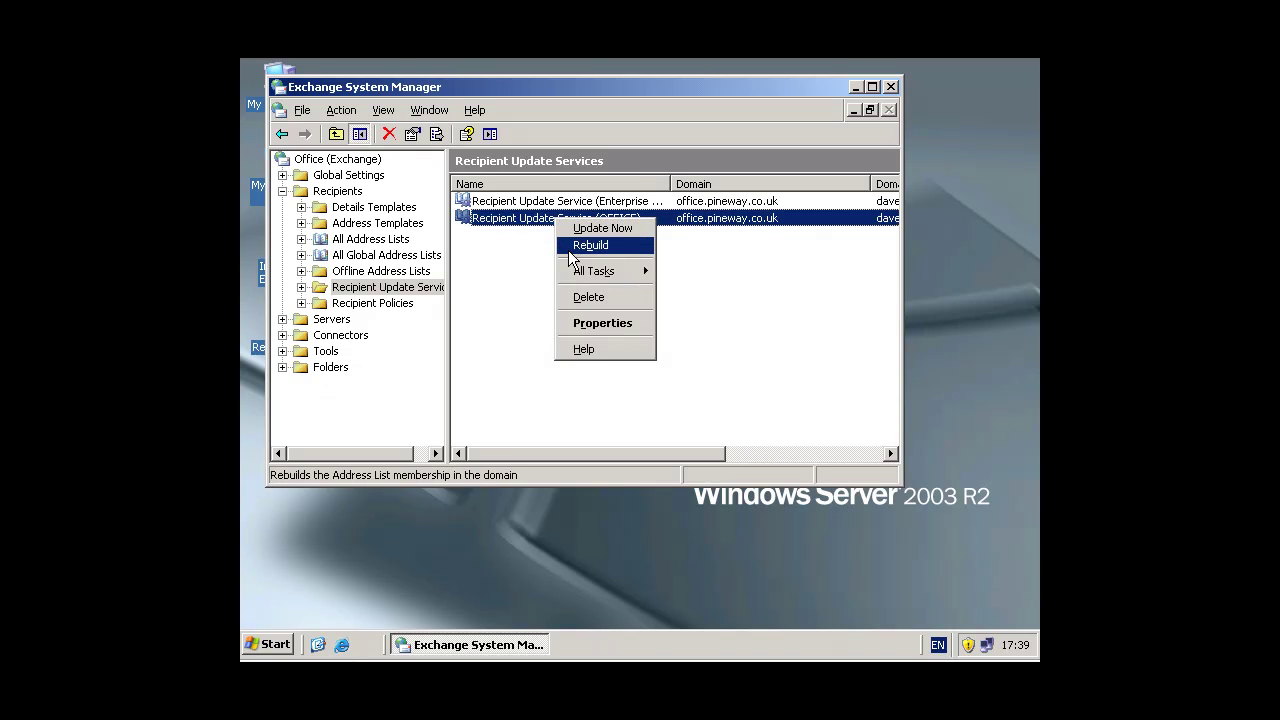
pyautogui.click(564, 231)
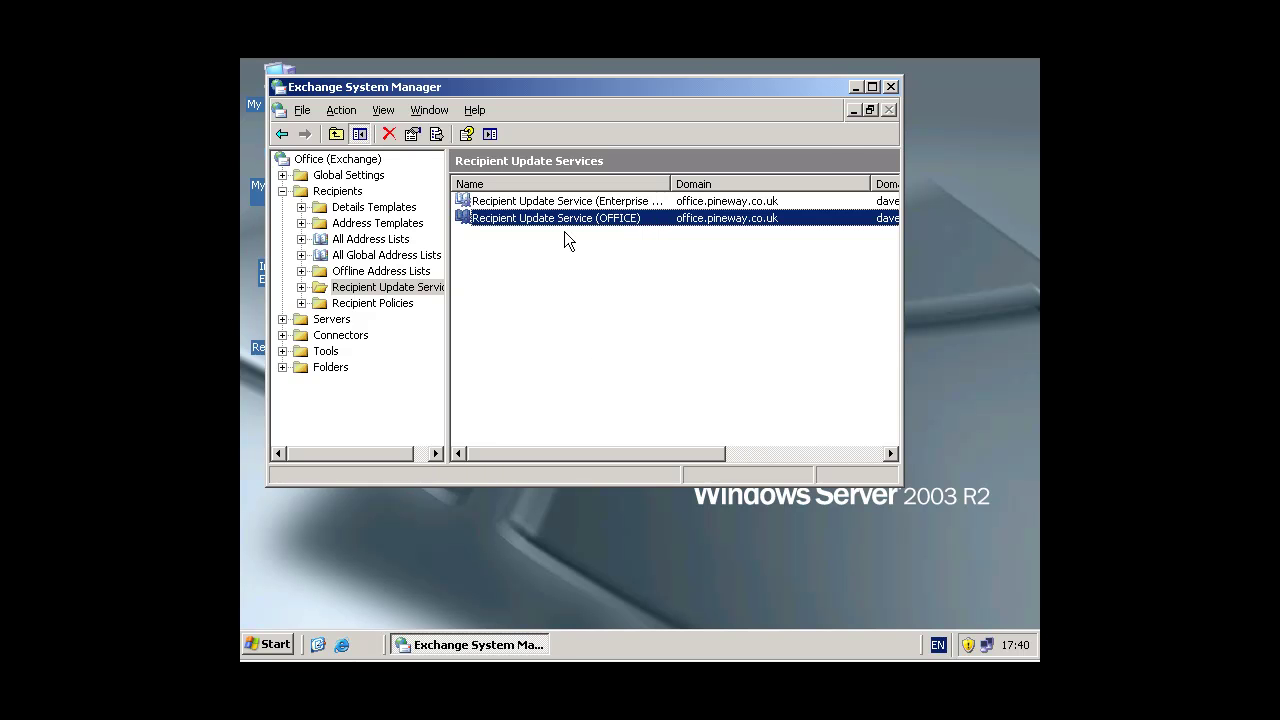
pyautogui.click(893, 88)
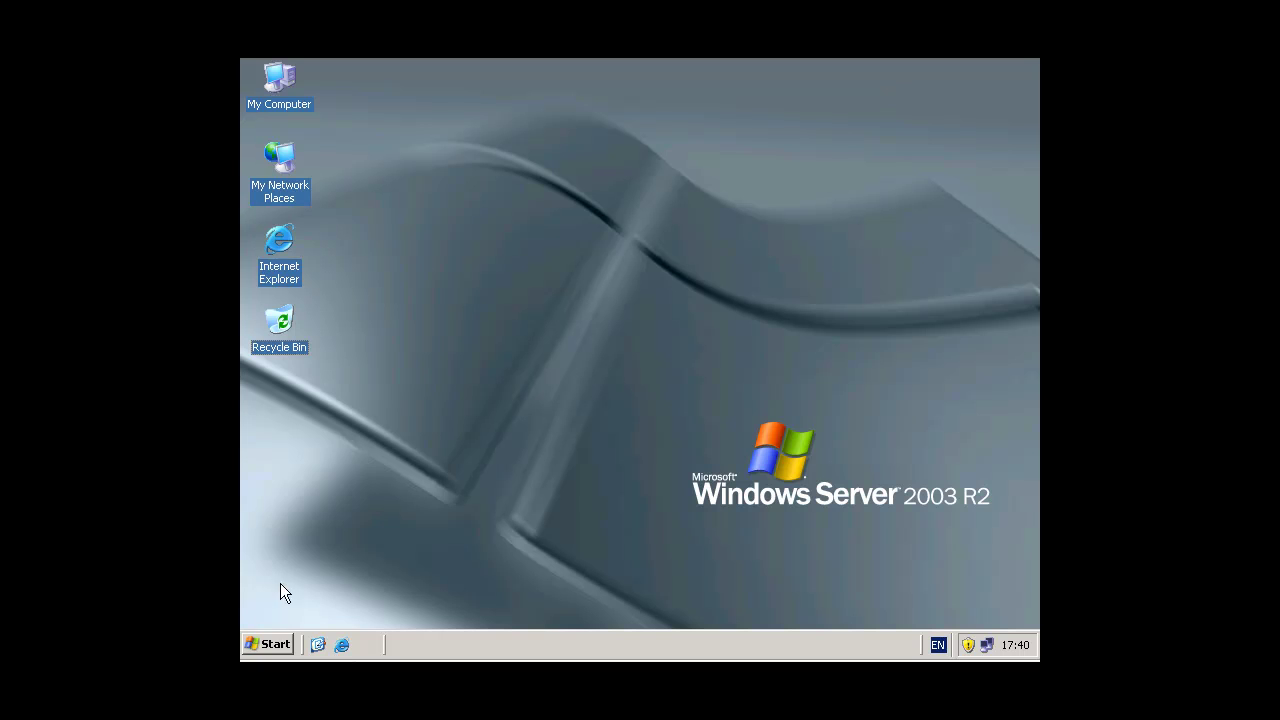
# Step: Launch Active Directory Users and Computers from the Start menu and select Test Account
pyautogui.click(272, 643)
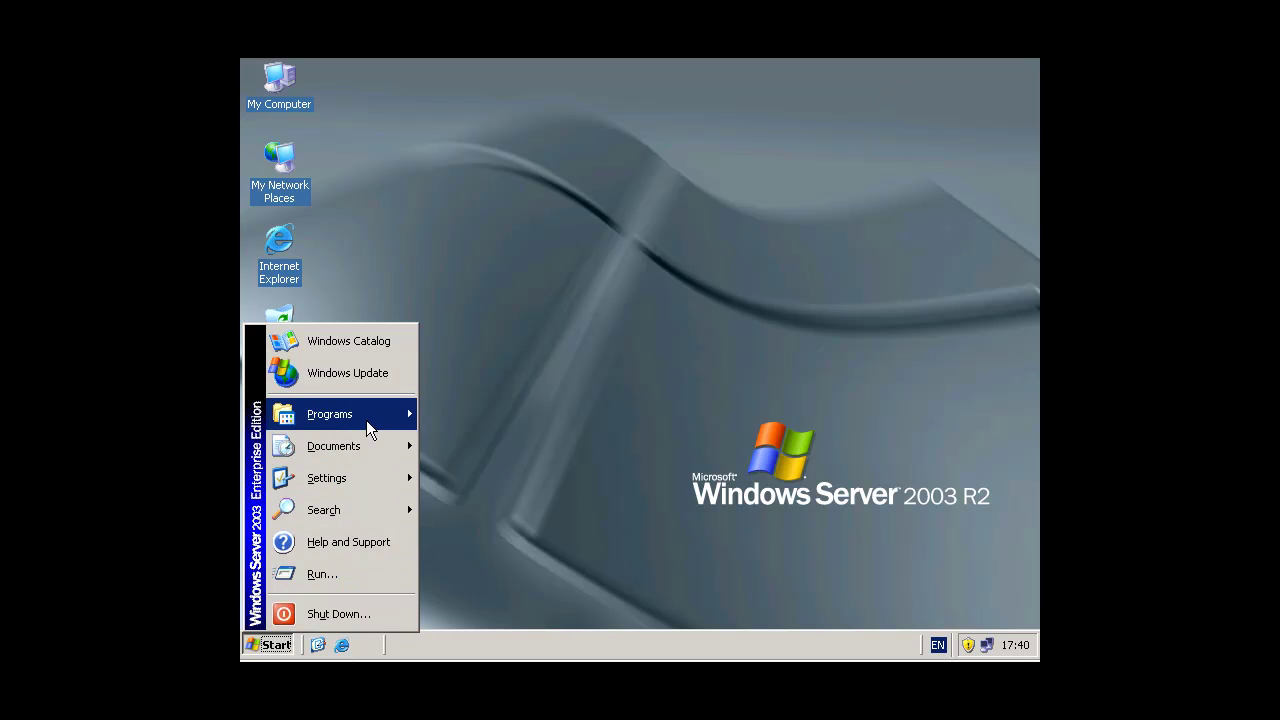
pyautogui.moveTo(366, 420)
pyautogui.moveTo(536, 434)
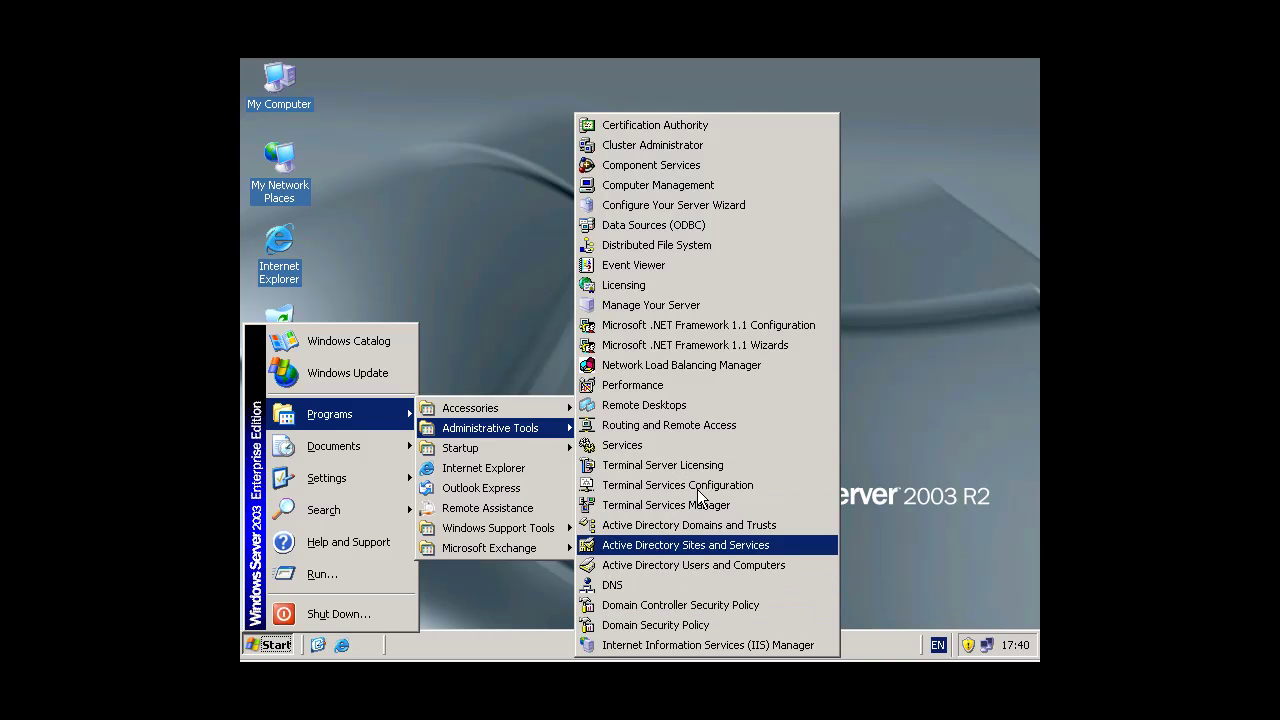
pyautogui.click(710, 565)
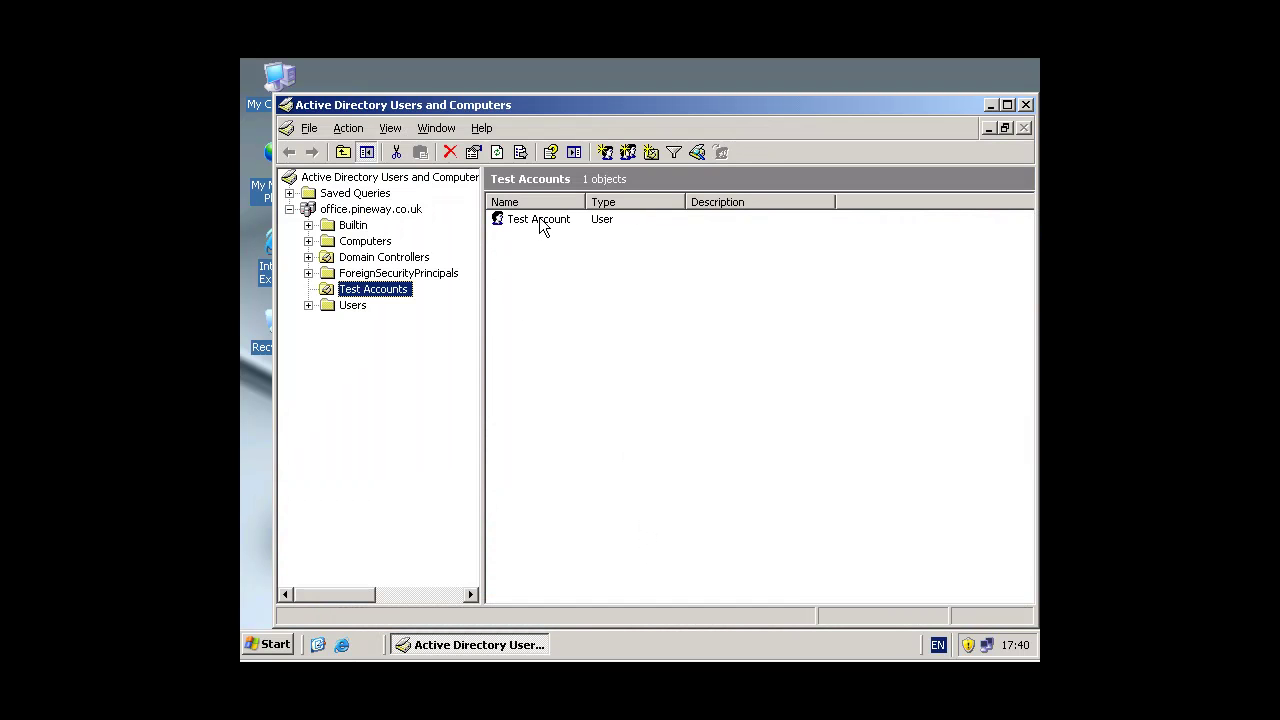
pyautogui.click(540, 222)
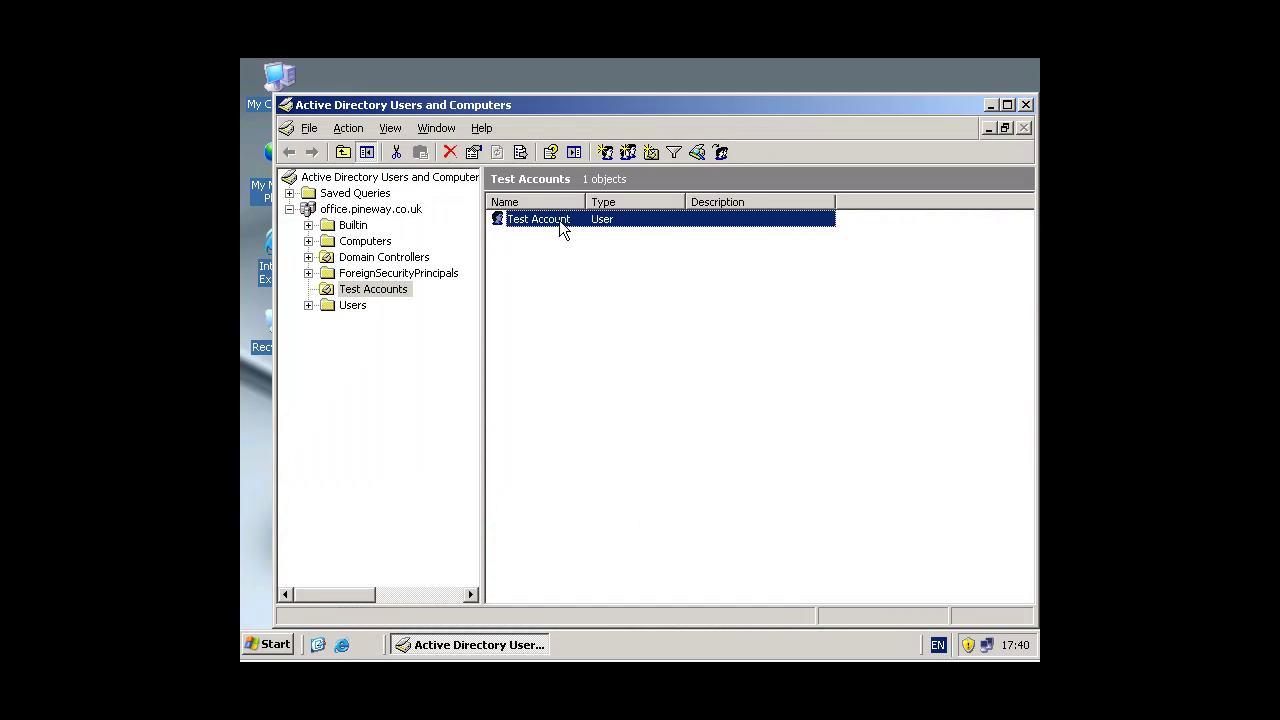
# Step: Open Test Account's e-mail addresses and start a new SMTP address
pyautogui.doubleClick(559, 220)
pyautogui.click(548, 189)
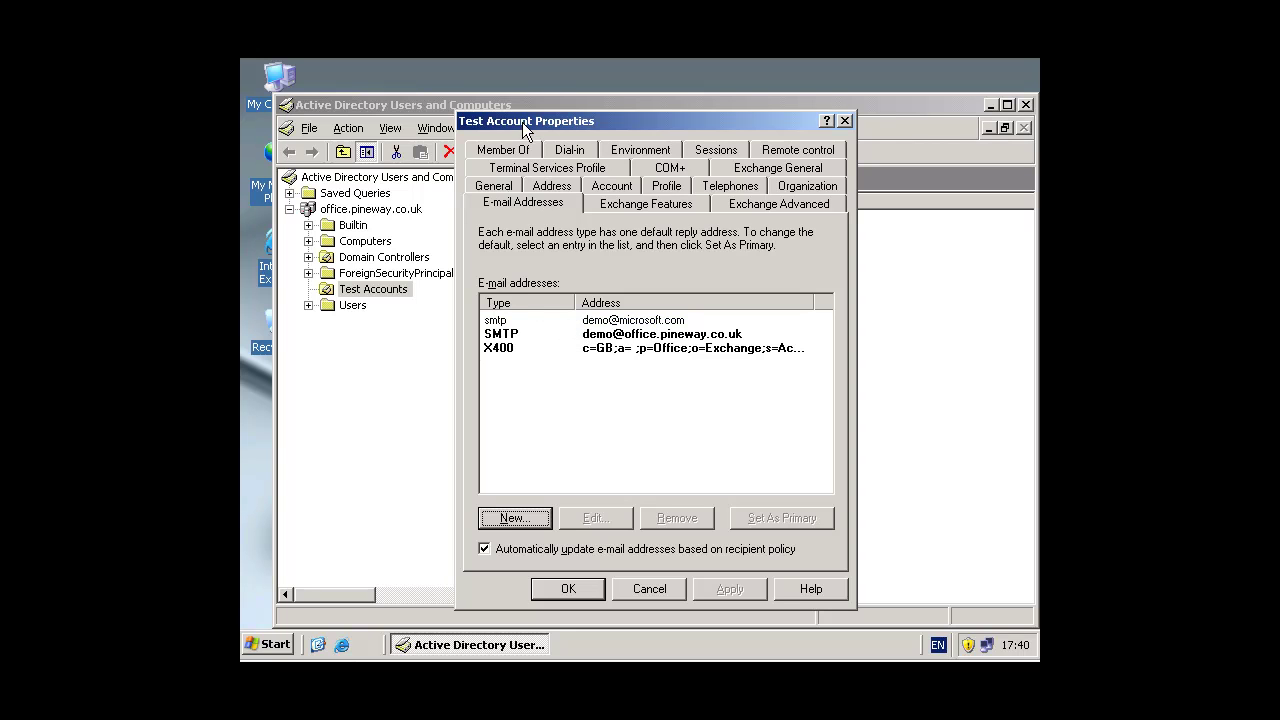
pyautogui.click(531, 516)
pyautogui.click(531, 335)
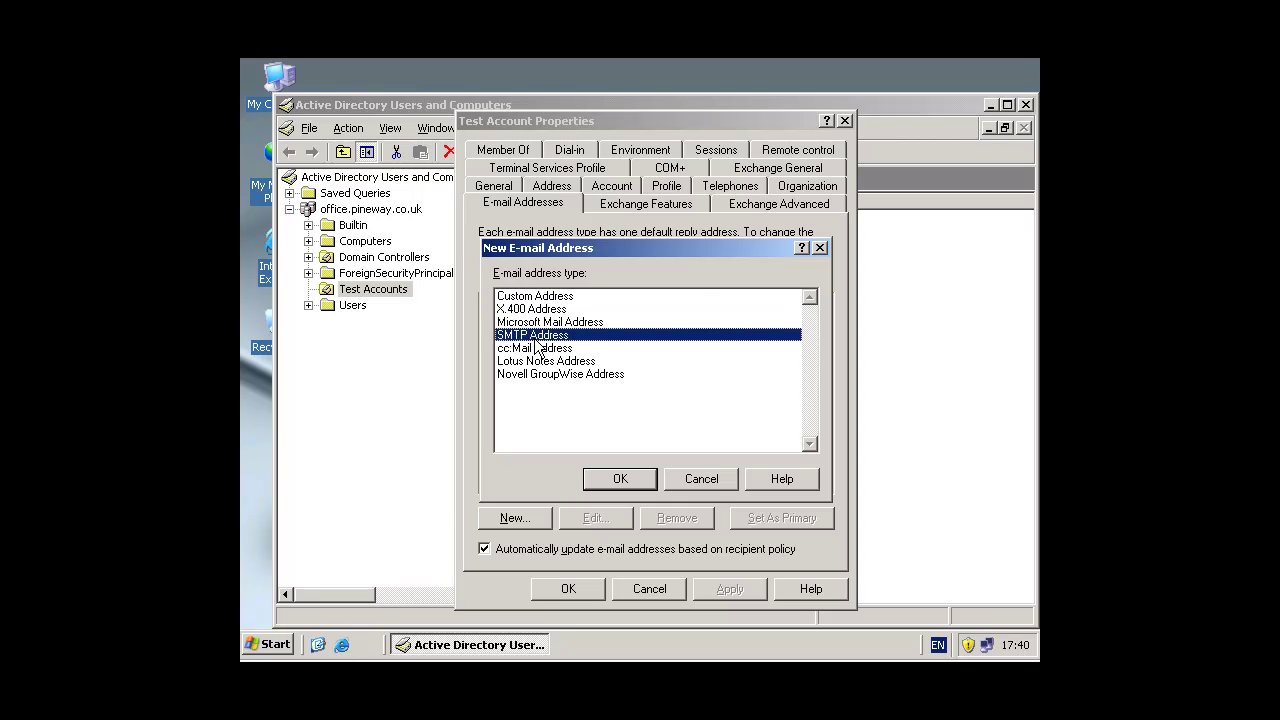
pyautogui.click(620, 478)
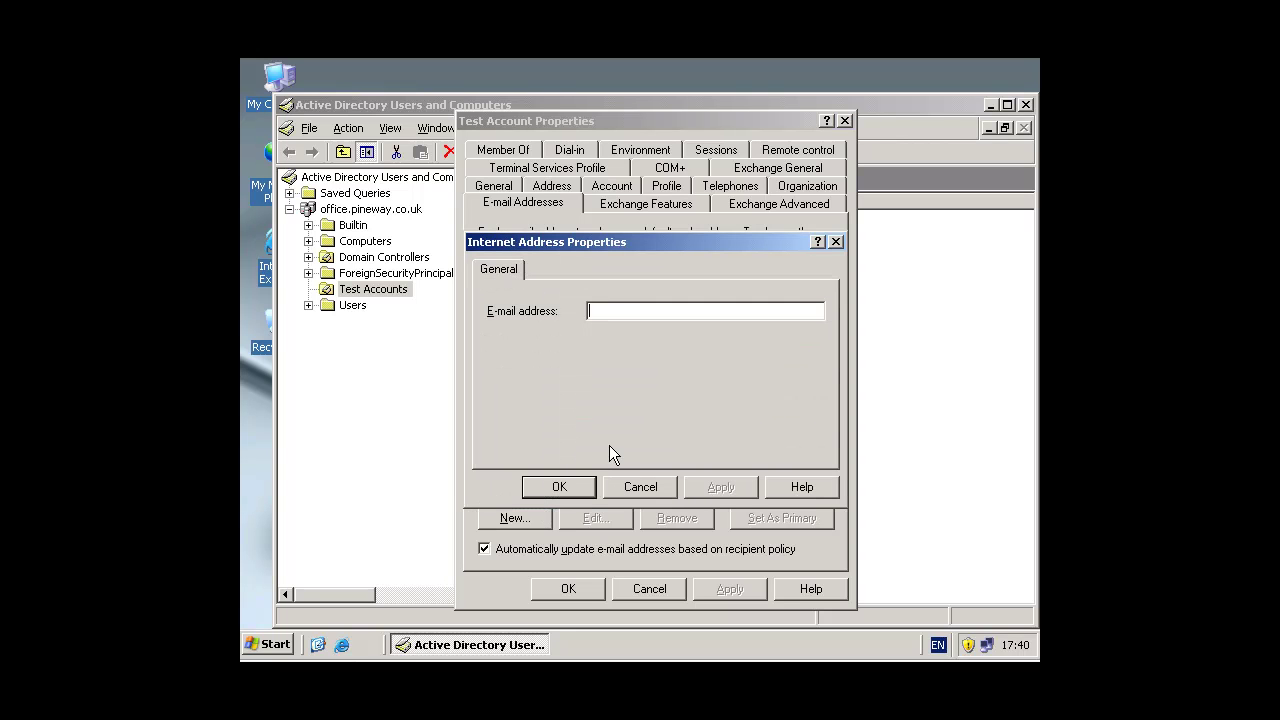
# Step: Enter a microsoft.com address, alter its local part after the duplicate error, and add it
pyautogui.press('Return')
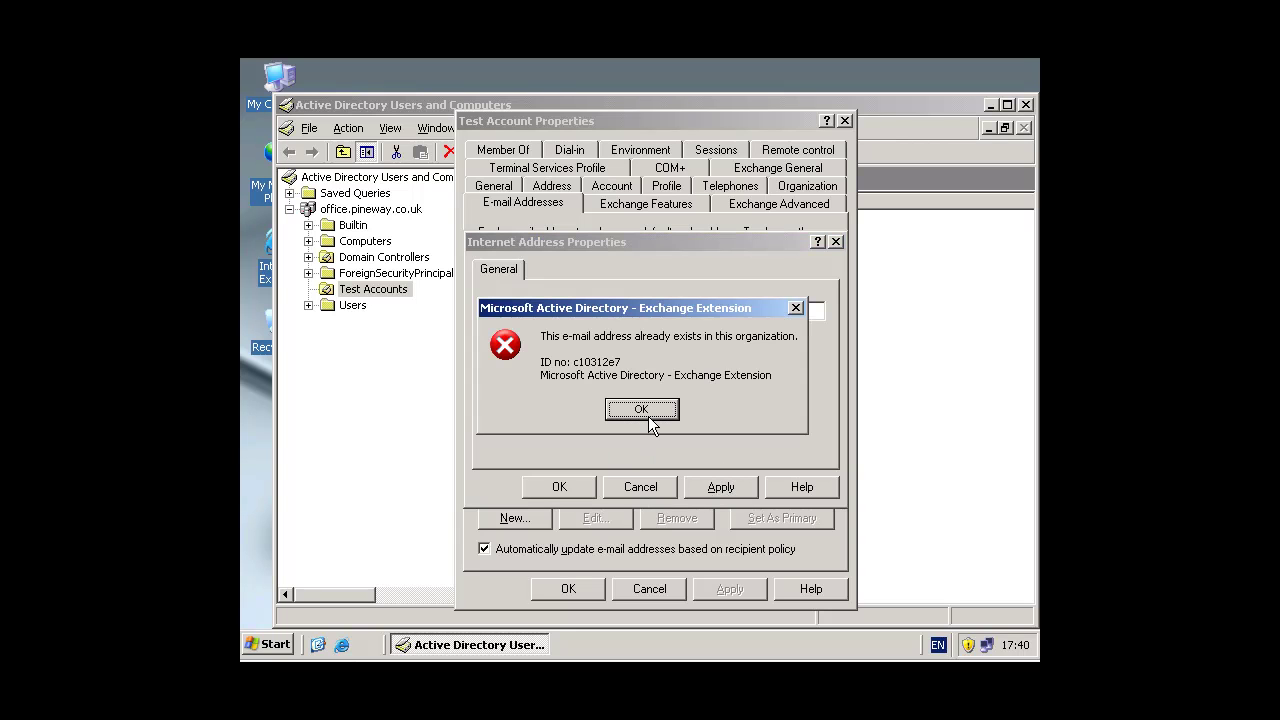
pyautogui.click(643, 408)
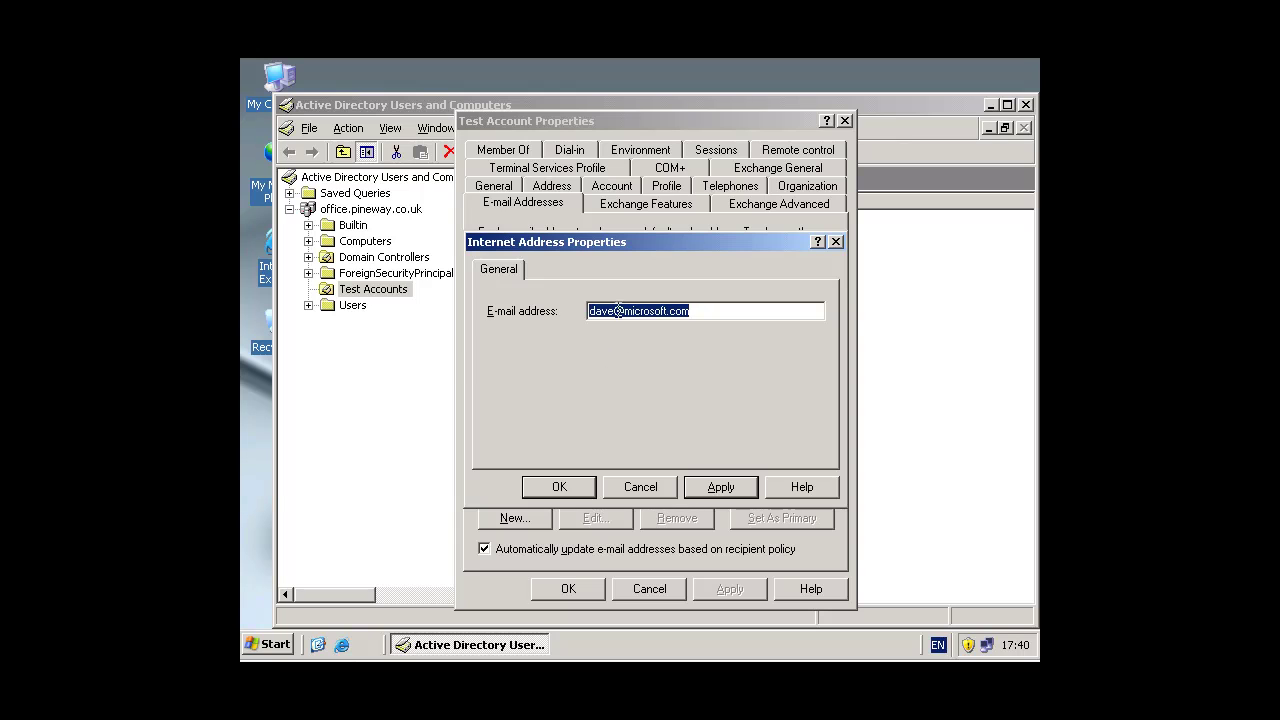
pyautogui.click(622, 312)
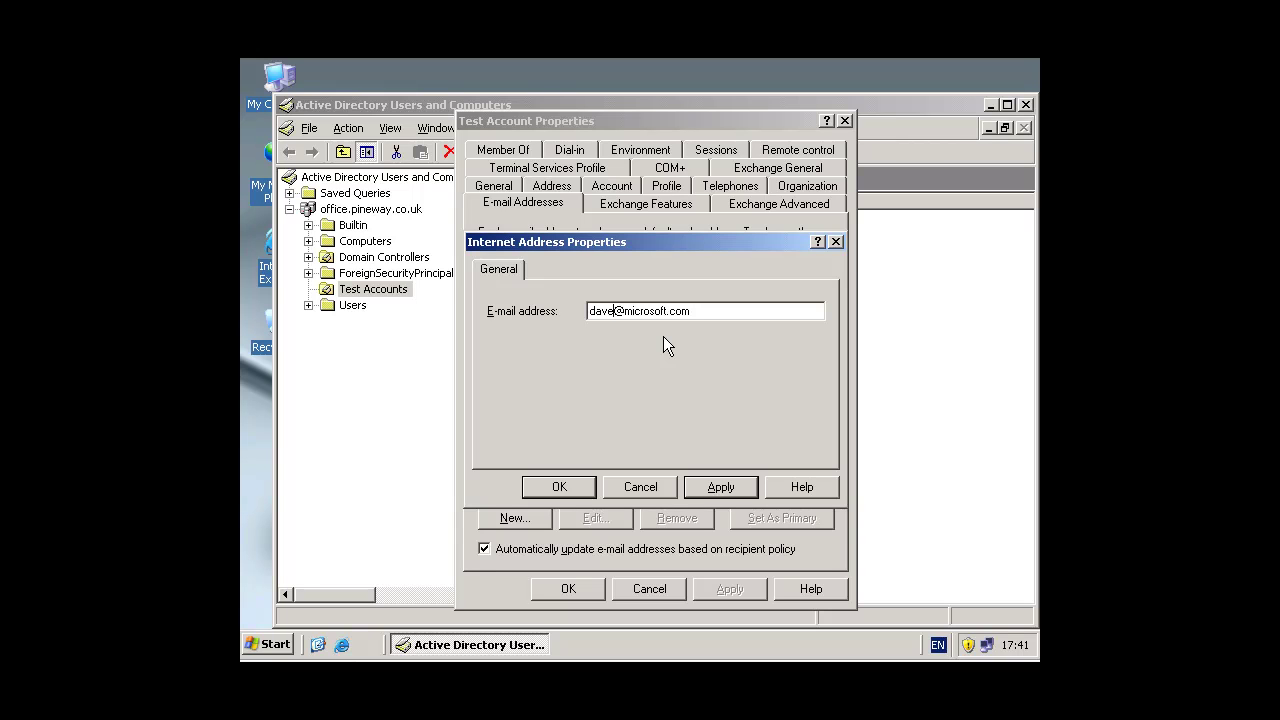
pyautogui.write('b')
pyautogui.click(720, 490)
pyautogui.click(558, 486)
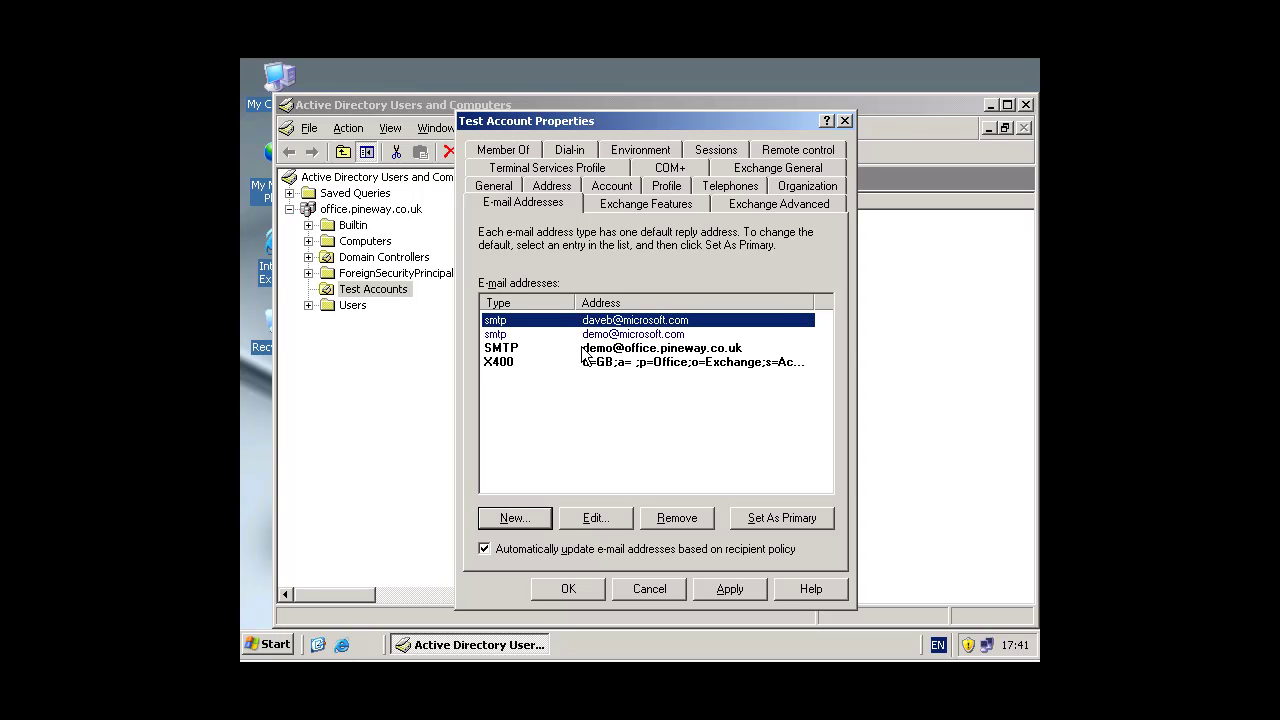
# Step: Add a third microsoft.com SMTP address, an admin address, to Test Account's list
pyautogui.click(527, 517)
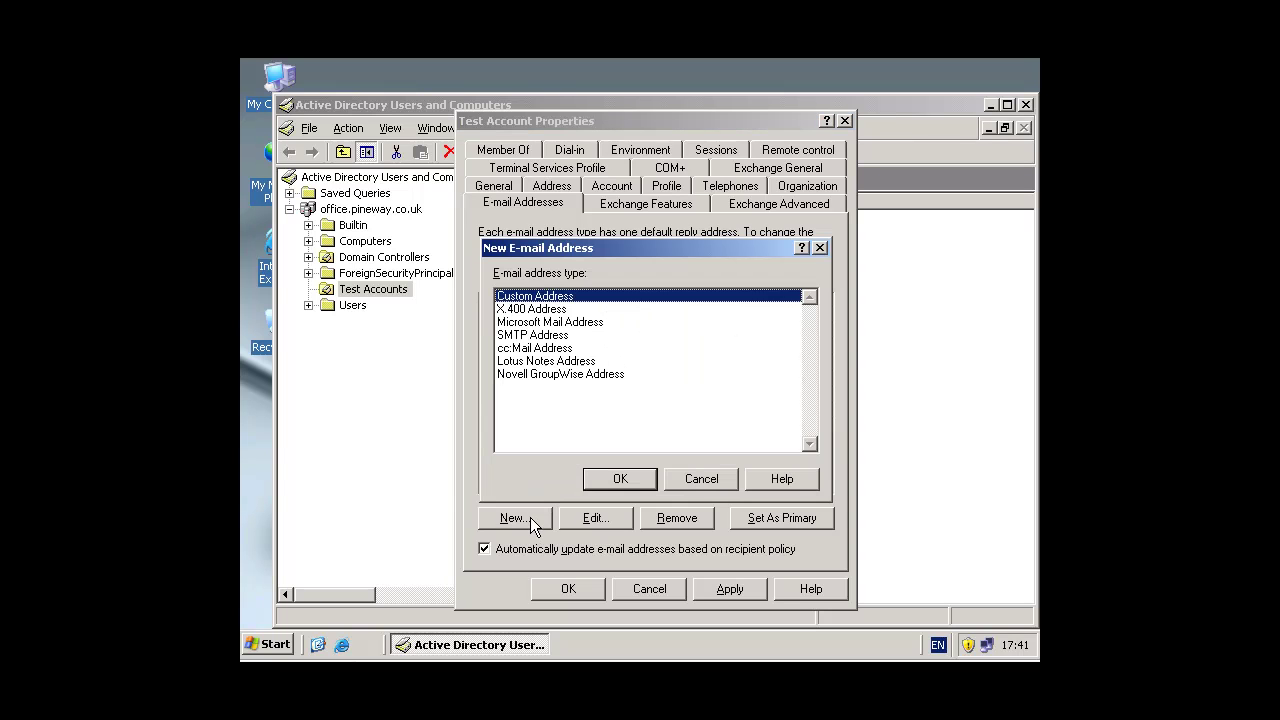
pyautogui.click(542, 336)
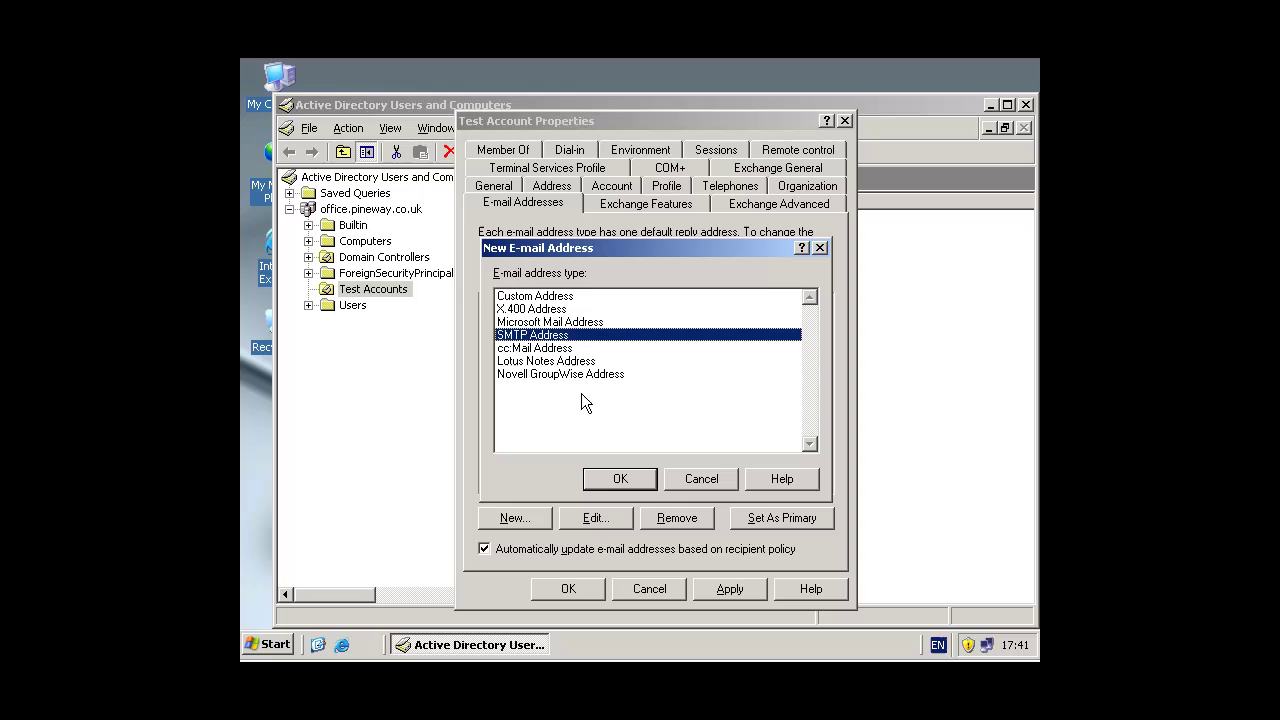
pyautogui.click(620, 479)
pyautogui.write('support')
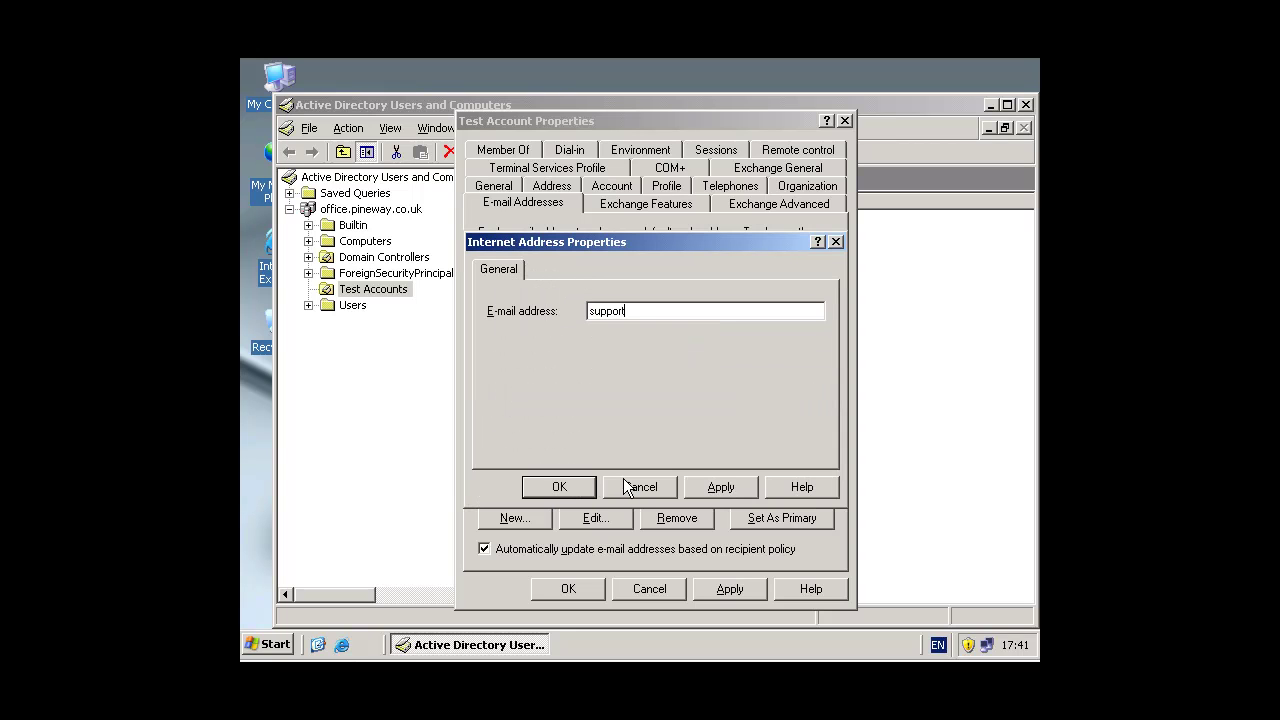
pyautogui.press('BackSpace')
pyautogui.press('BackSpace')
pyautogui.press('BackSpace')
pyautogui.press('BackSpace')
pyautogui.press('BackSpace')
pyautogui.press('BackSpace')
pyautogui.press('BackSpace')
pyautogui.click(722, 490)
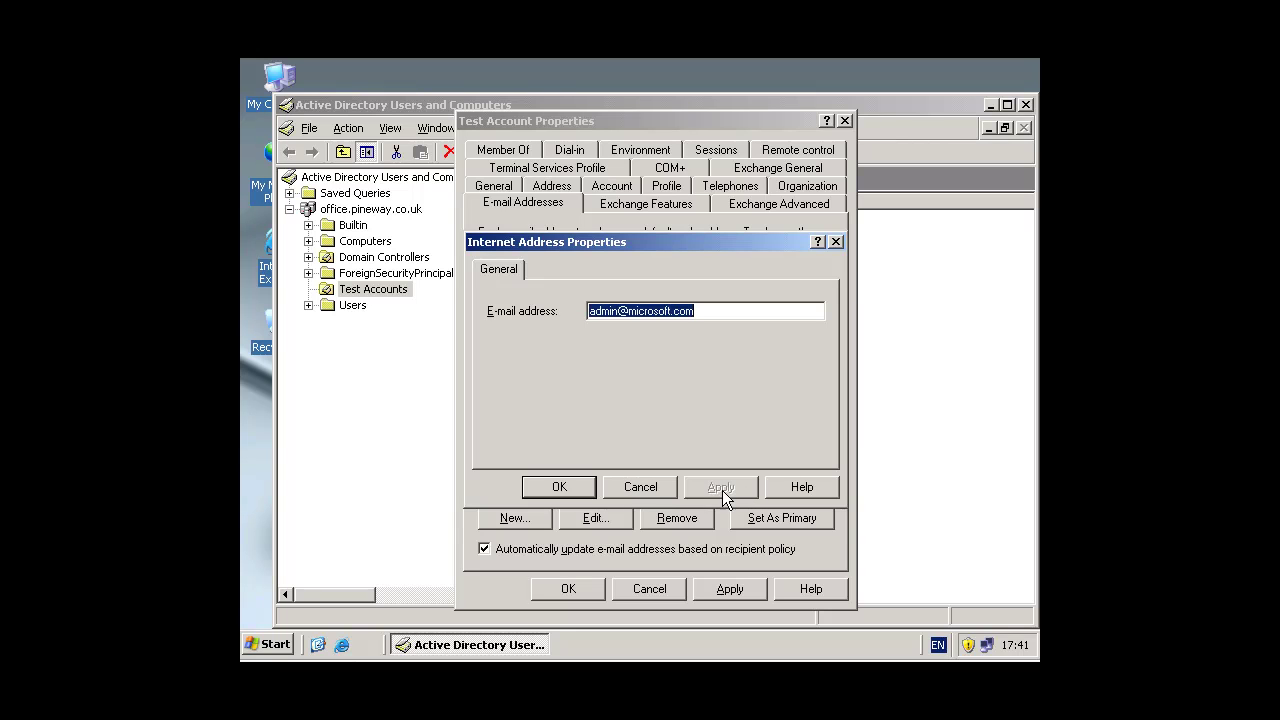
pyautogui.click(545, 488)
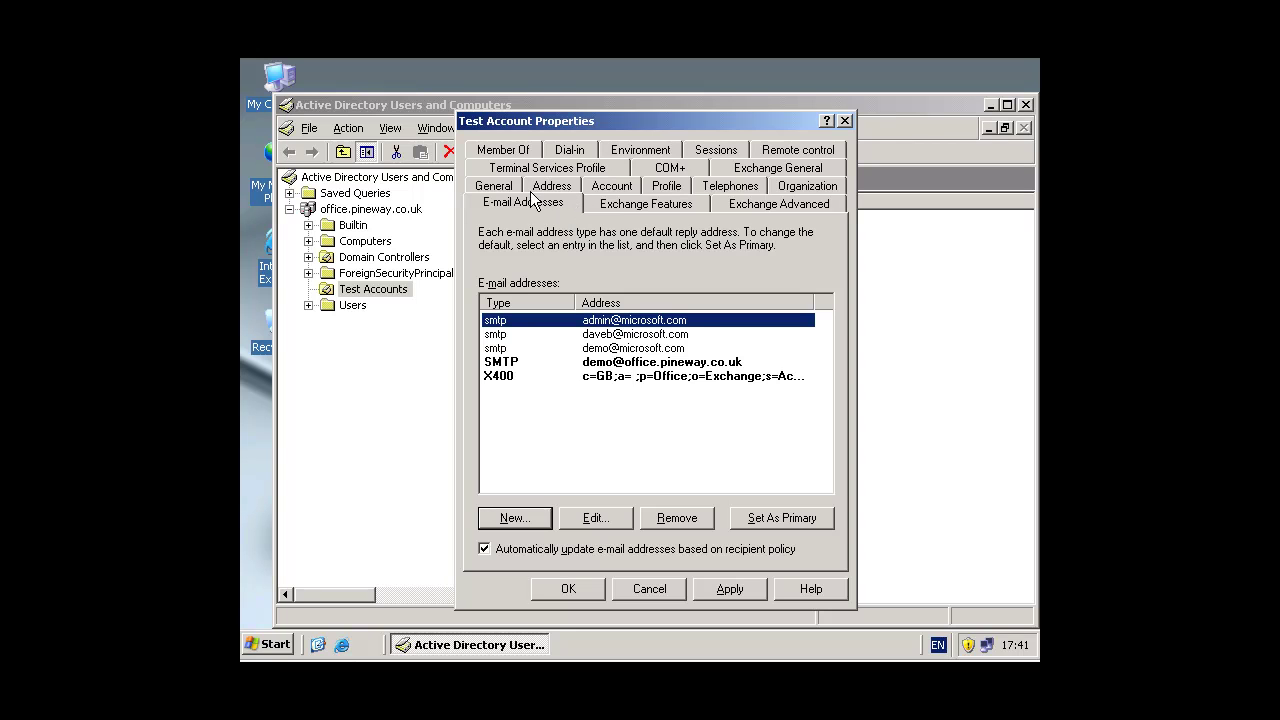
# Step: Save and close Test Account's properties, then show the Users container's 25 objects
pyautogui.click(740, 593)
pyautogui.click(567, 597)
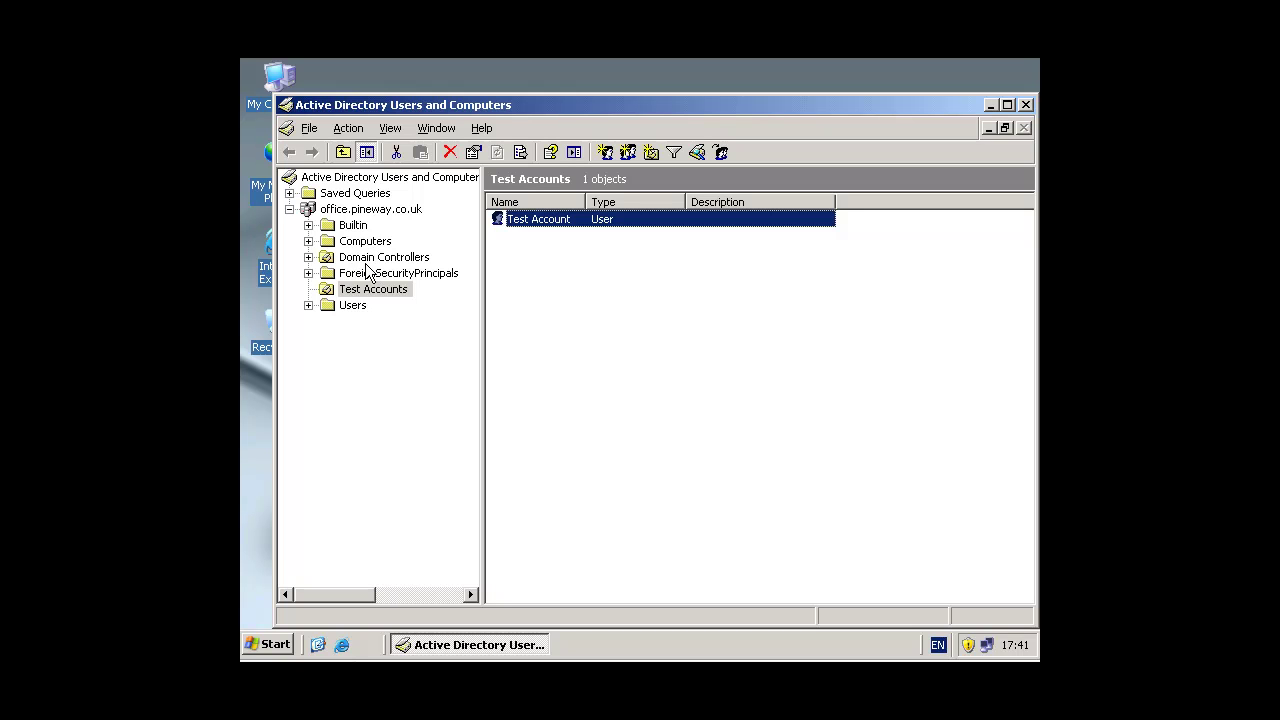
pyautogui.click(352, 306)
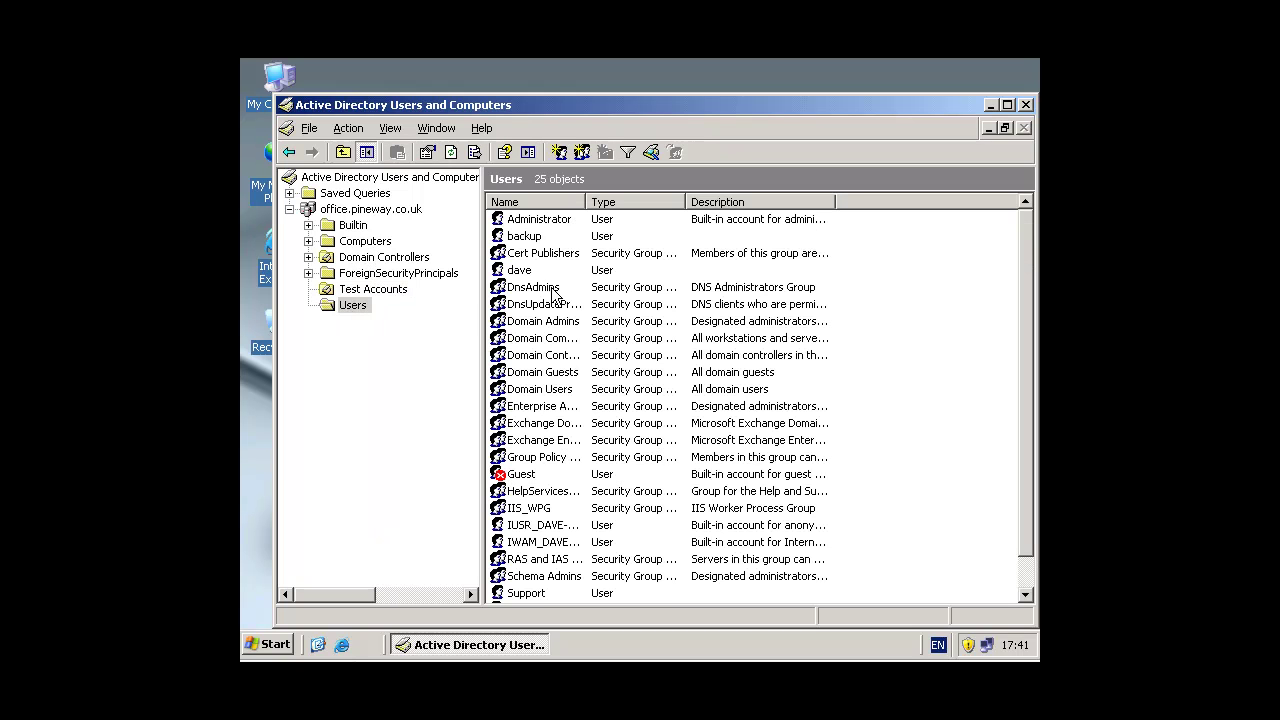
# Step: Review Administrator's e-mail addresses, including its office.pineway.co.uk and microsoft.com entries, then close
pyautogui.doubleClick(545, 219)
pyautogui.click(530, 189)
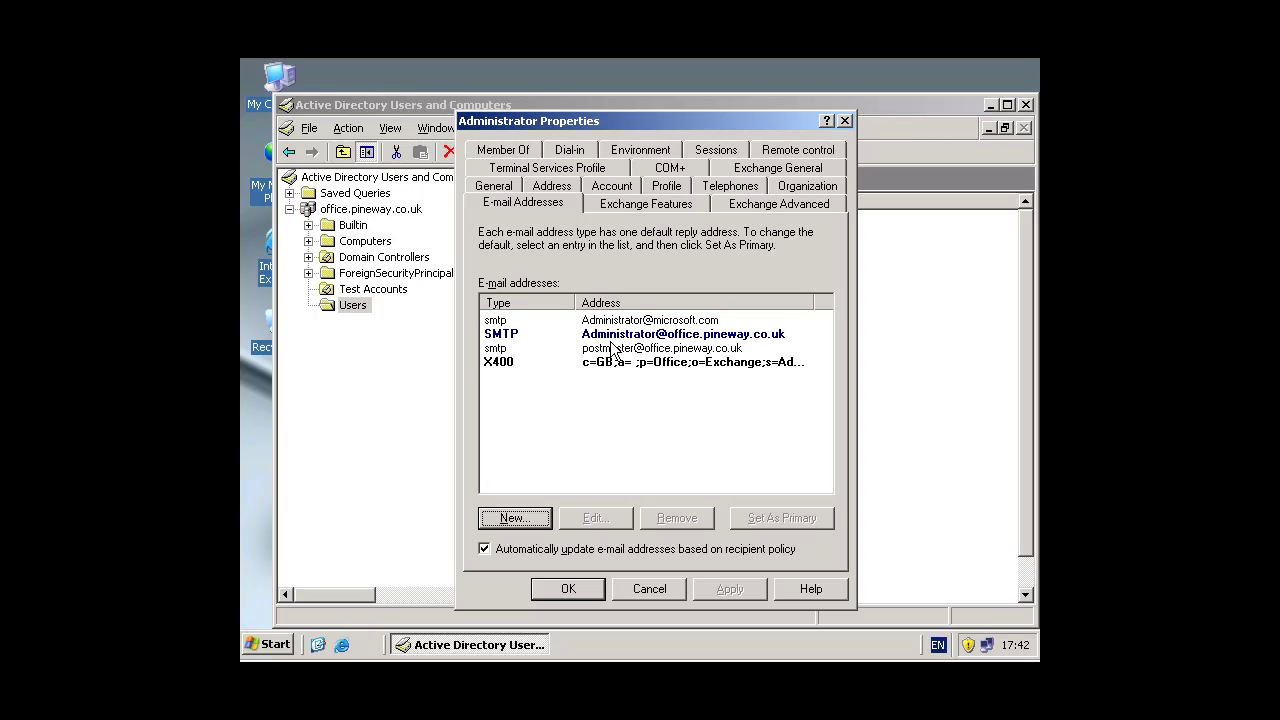
pyautogui.click(762, 338)
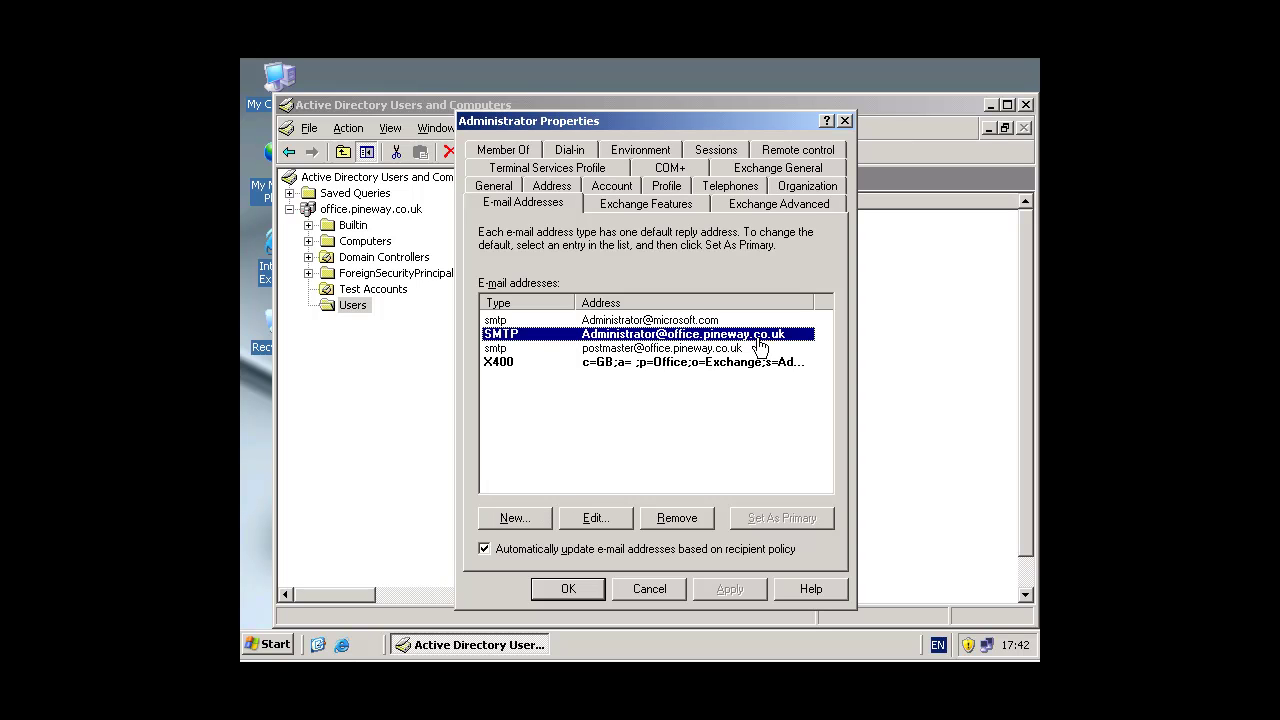
pyautogui.click(658, 320)
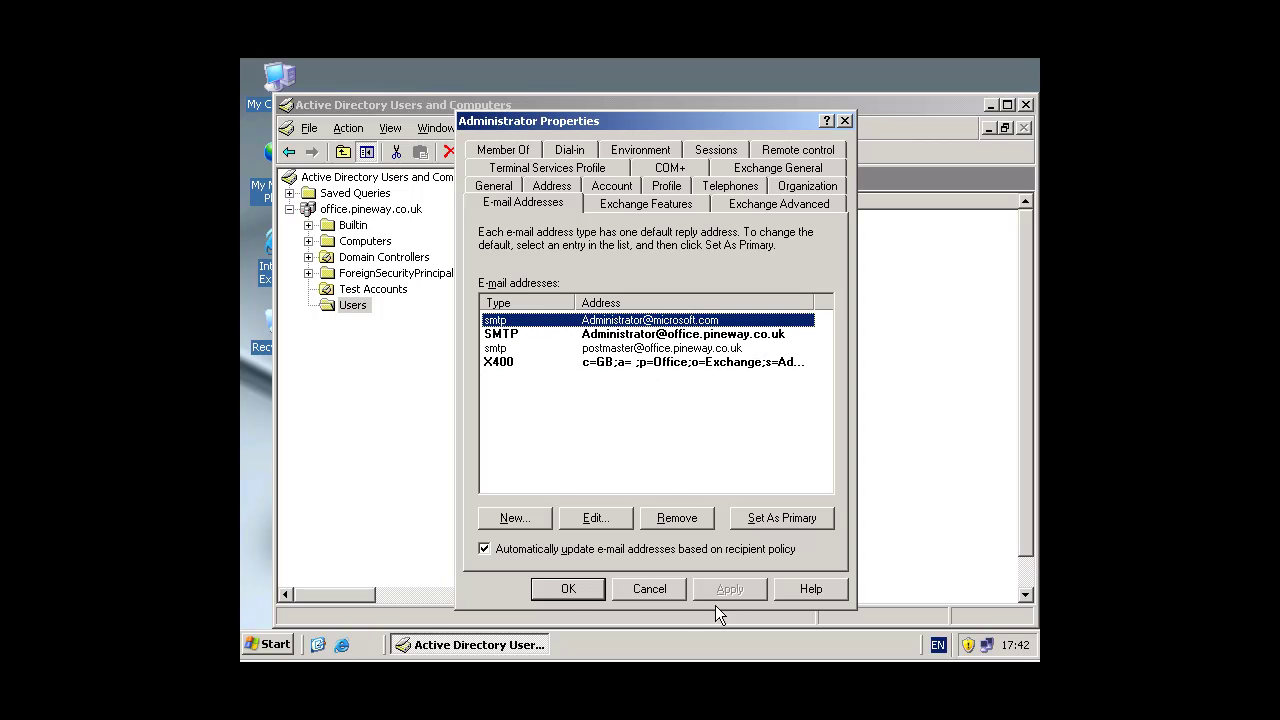
pyautogui.click(567, 588)
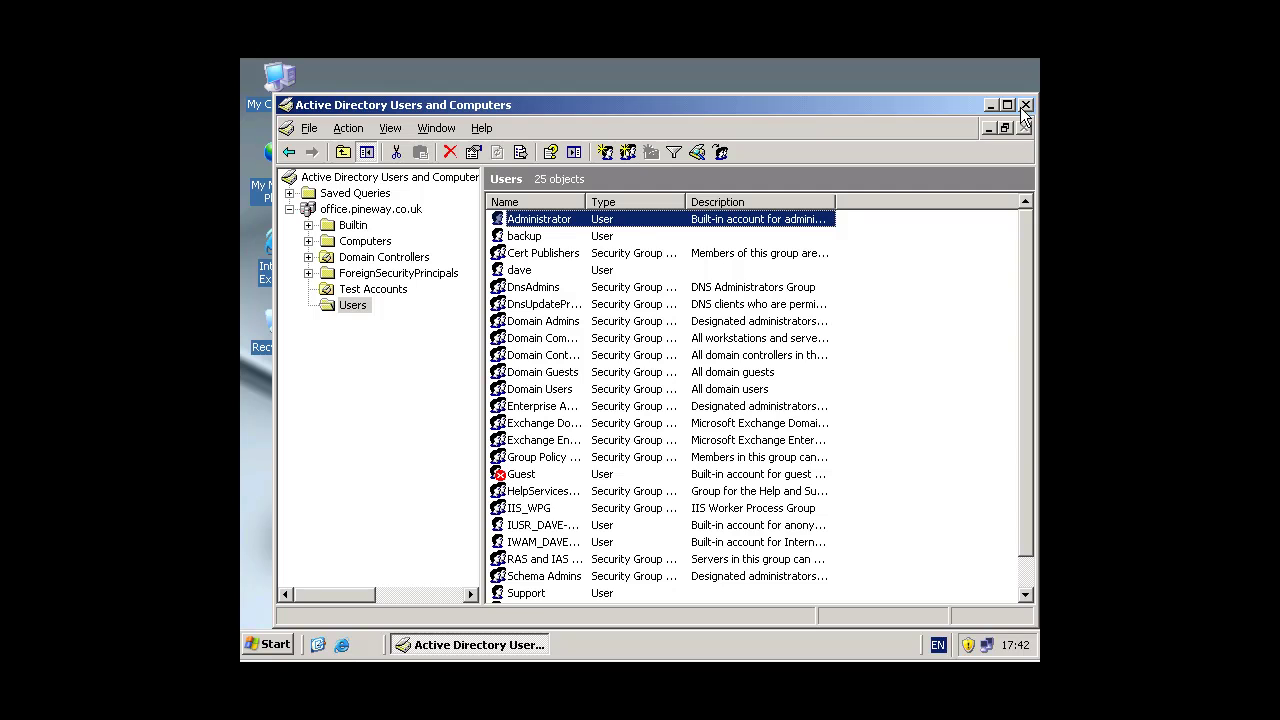
# Step: Close Active Directory Users and Computers and start Internet Explorer past the security warning
pyautogui.click(1026, 105)
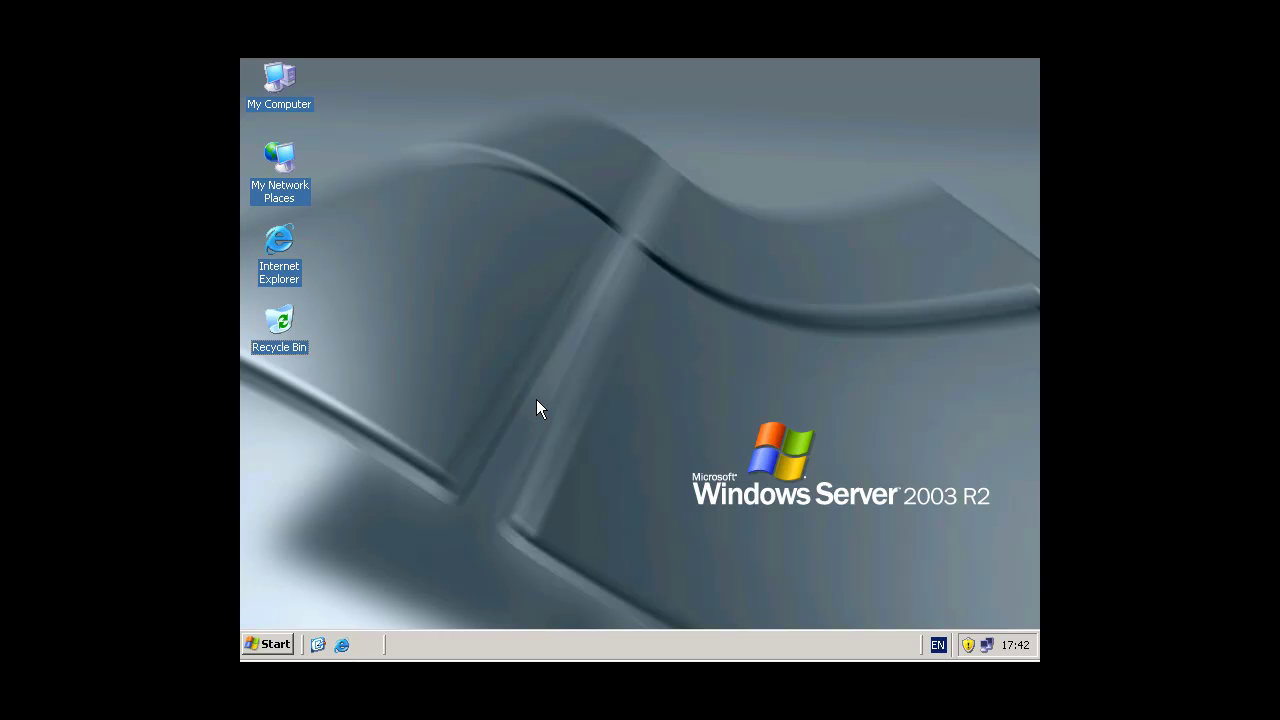
pyautogui.click(279, 258)
pyautogui.doubleClick(281, 258)
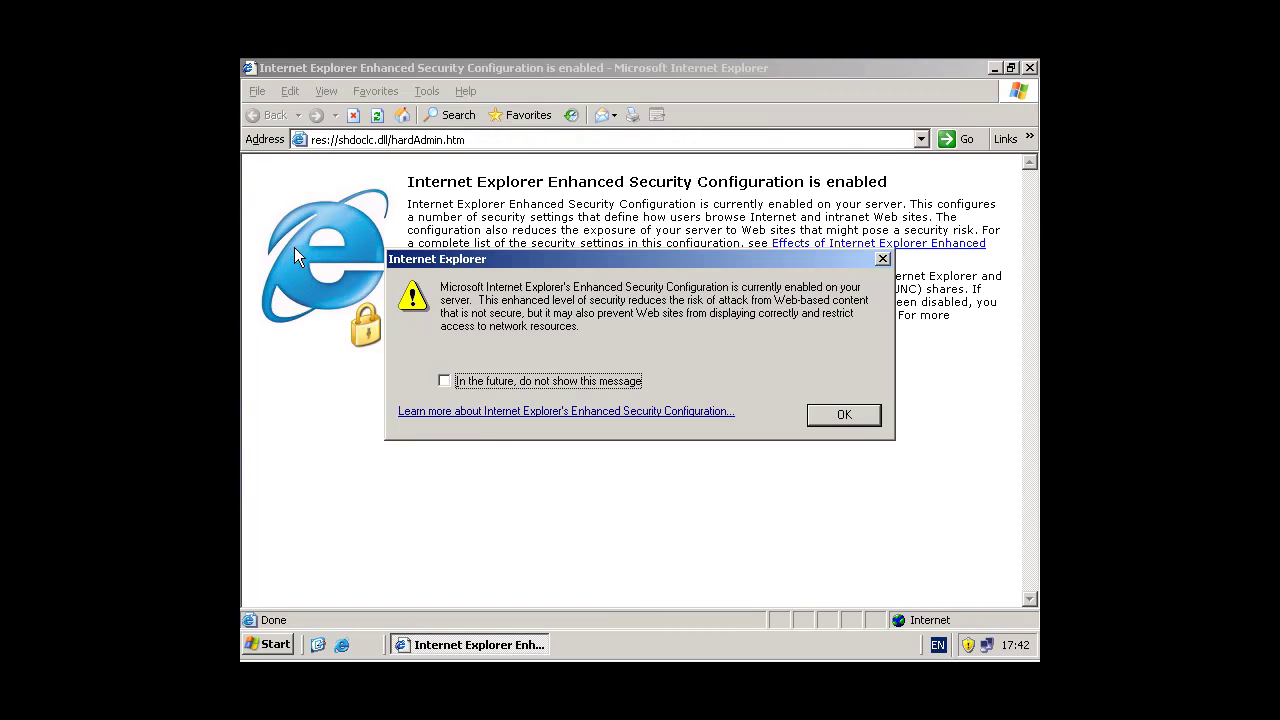
pyautogui.click(838, 416)
pyautogui.click(444, 140)
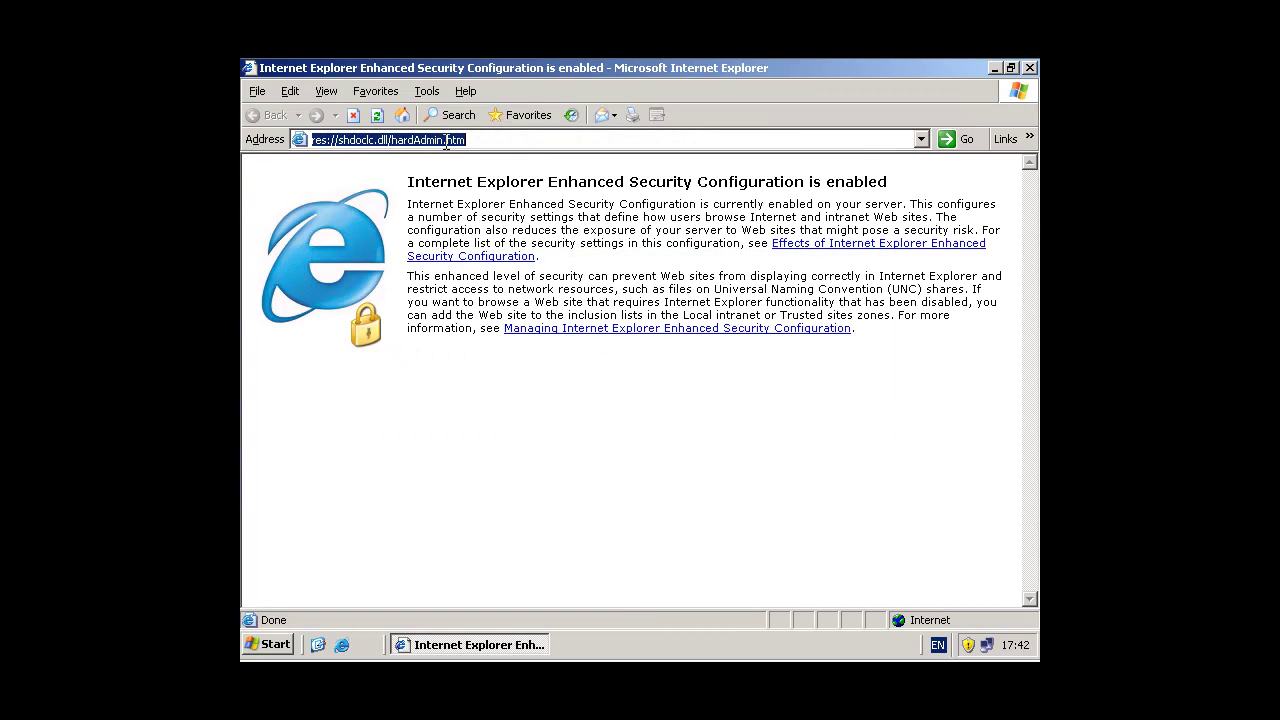
pyautogui.write('www.p')
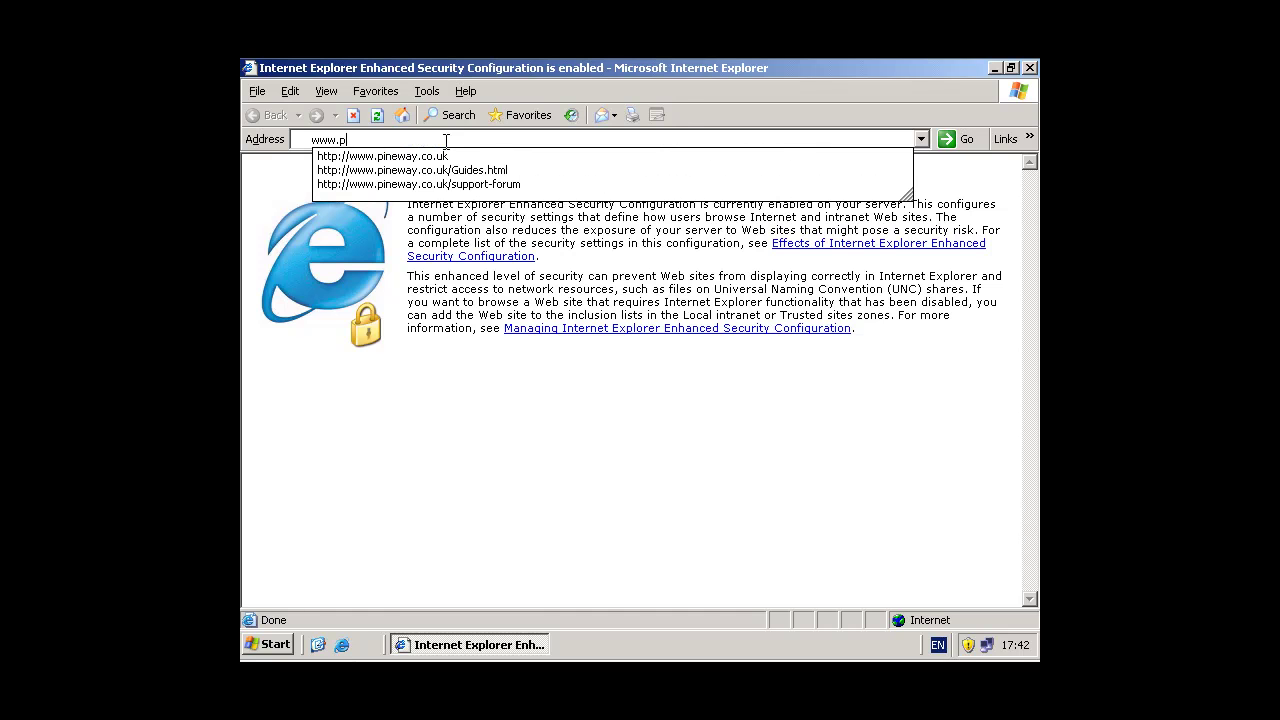
pyautogui.press('Down')
pyautogui.press('Down')
pyautogui.press('Down')
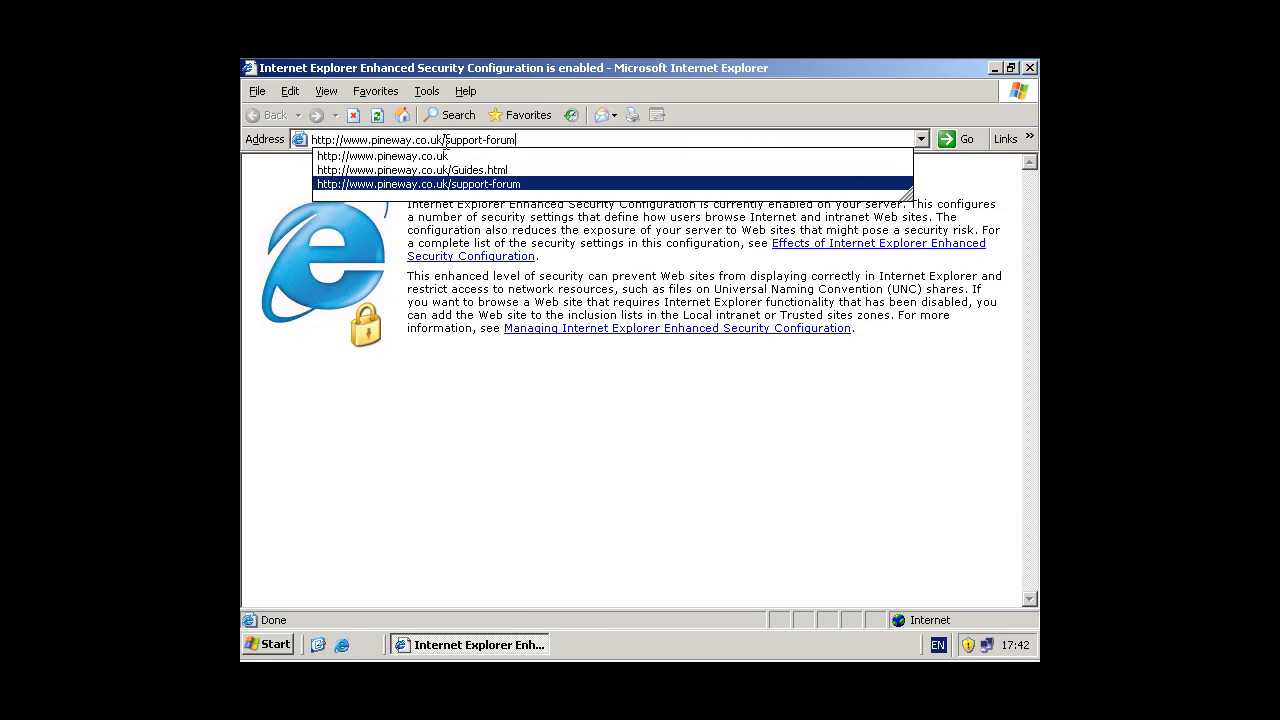
pyautogui.press('Return')
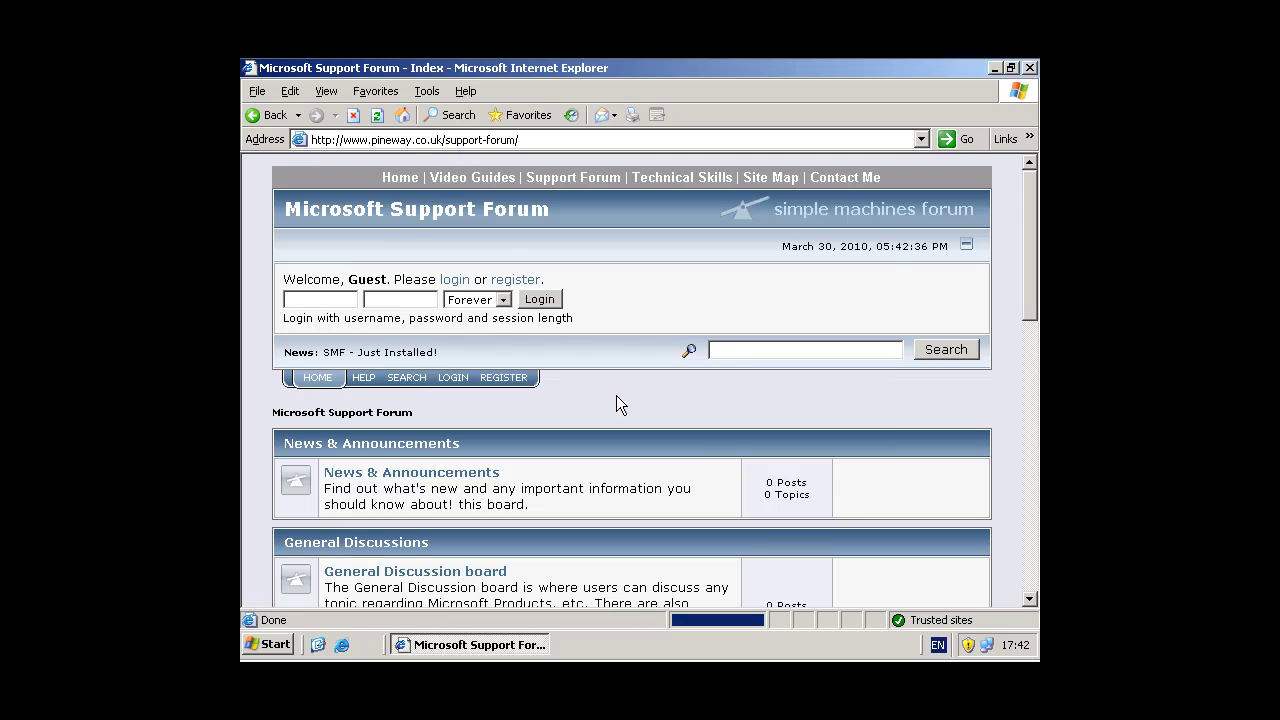
pyautogui.click(843, 414)
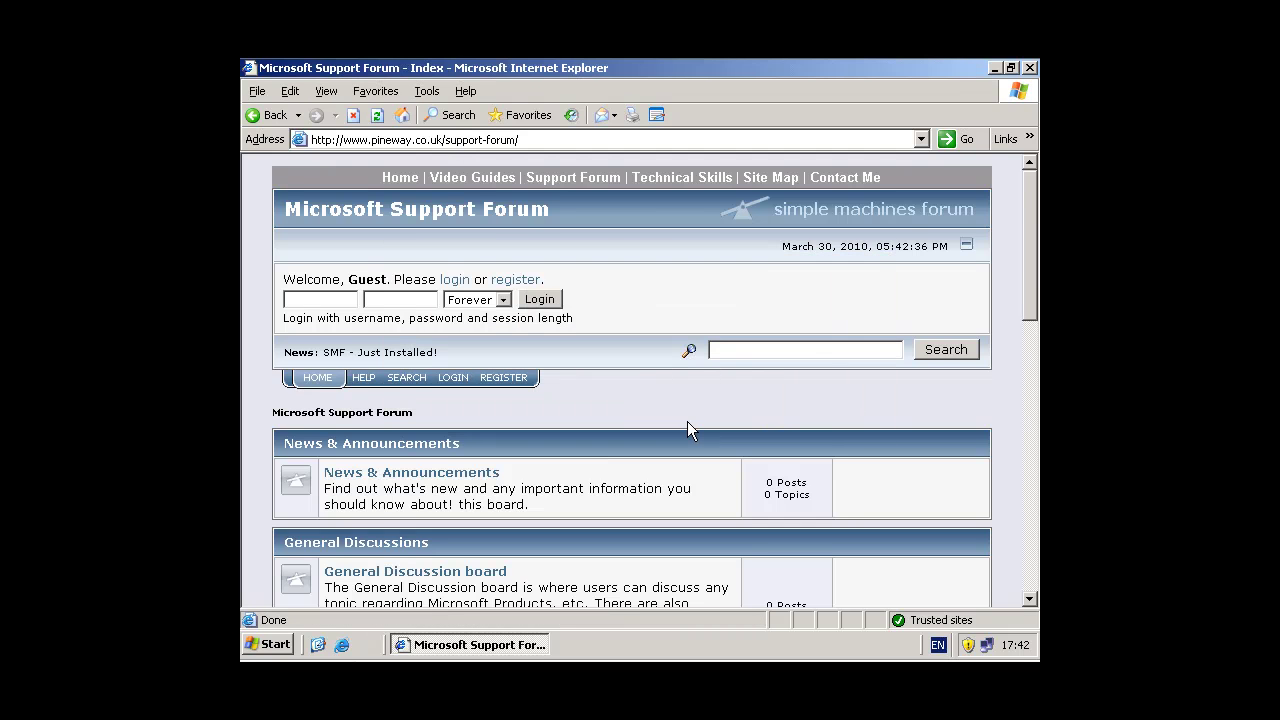
pyautogui.scroll(-4, 687, 421)
pyautogui.scroll(-10, 686, 424)
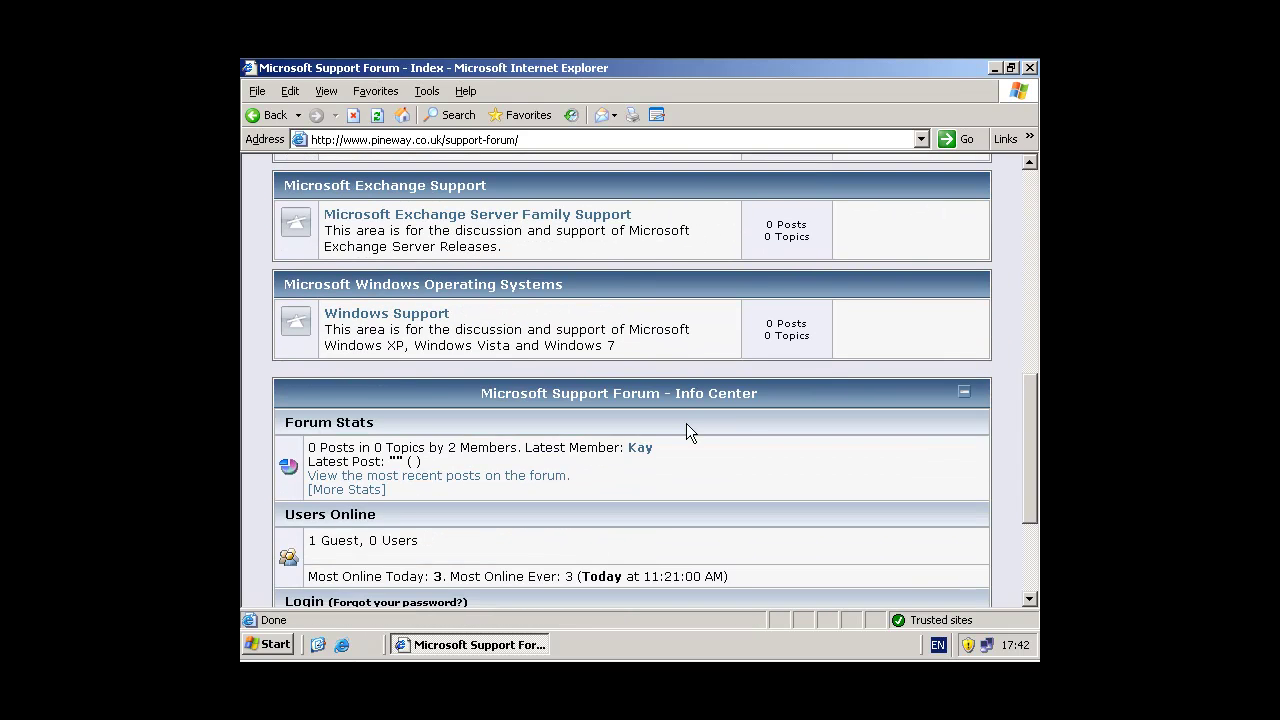
pyautogui.scroll(14, 687, 421)
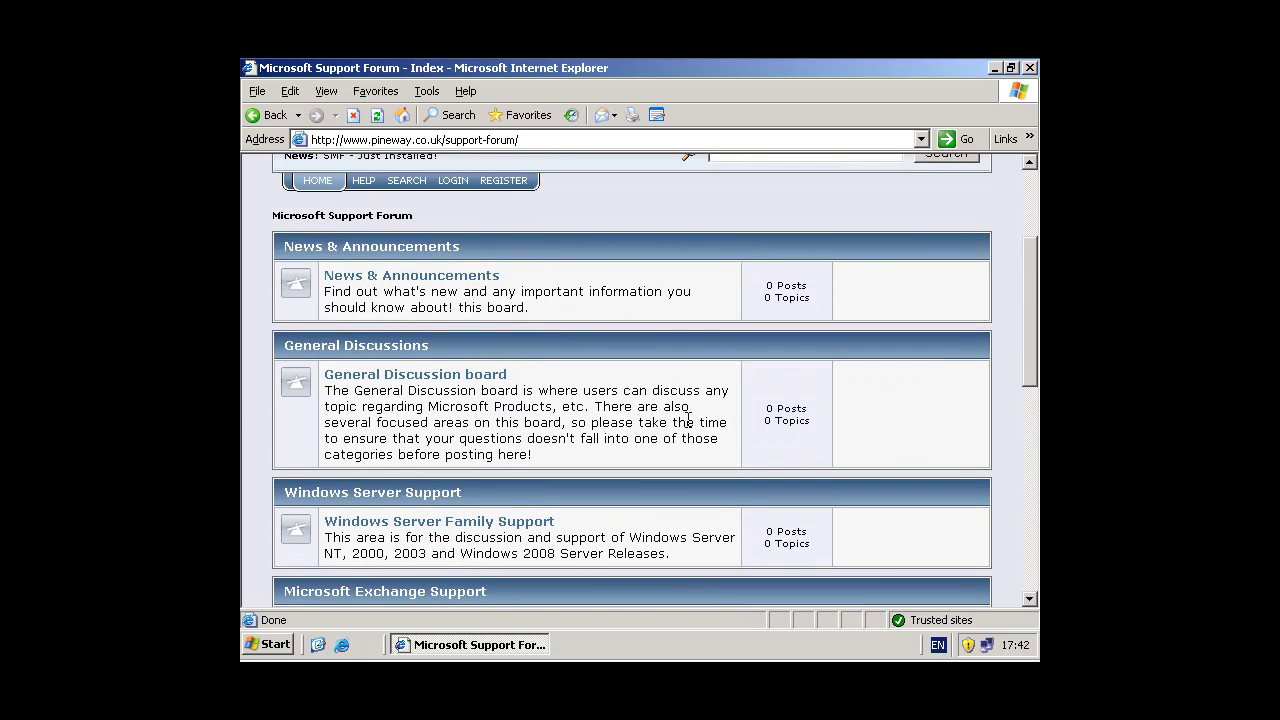